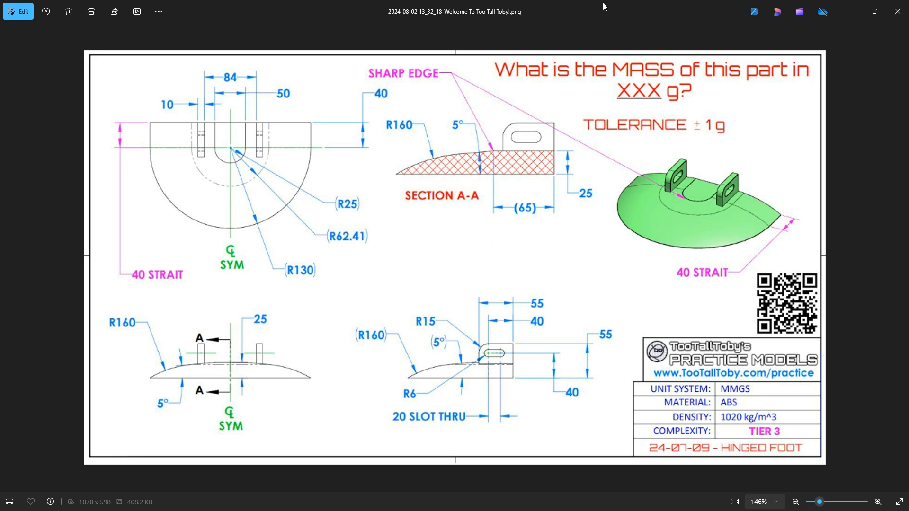
Step: Switch to IRONCAD, add a Spin shape to the empty scene and open its profile sketch for editing
drag(576, 11, 908, 14)
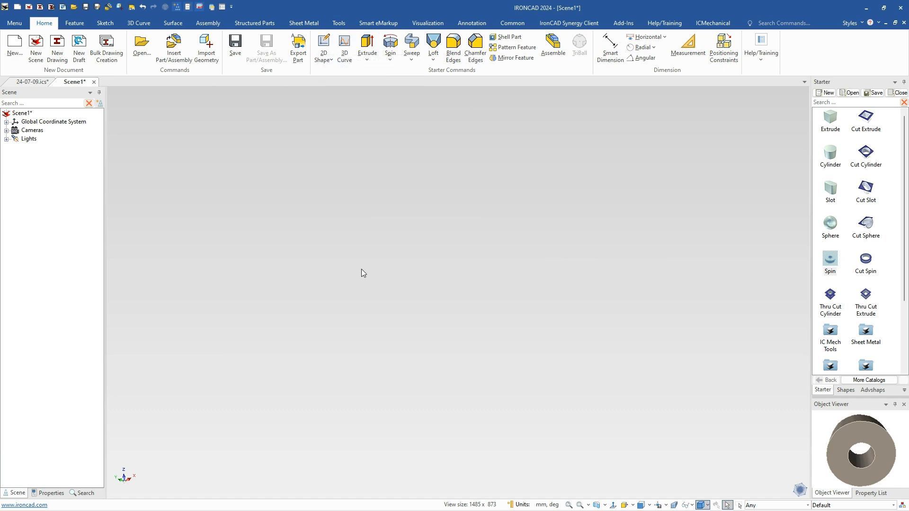
drag(834, 274, 483, 283)
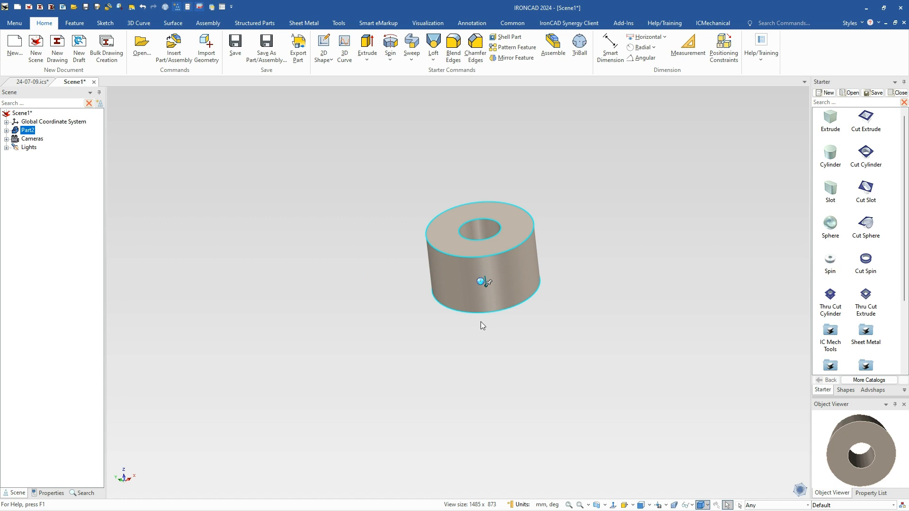
click(486, 292)
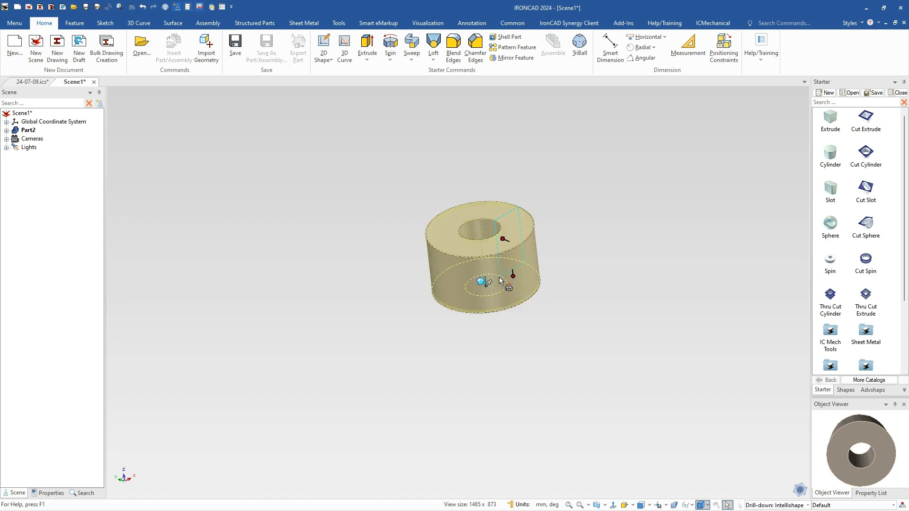
double_click(500, 280)
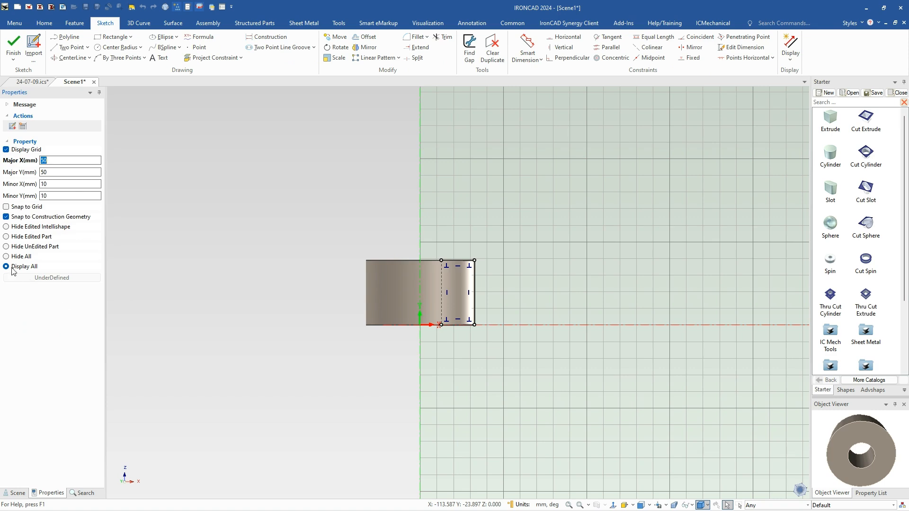
Step: Hide all model geometry in the sketch and delete the default rectangular profile
click(7, 257)
drag(318, 206, 604, 412)
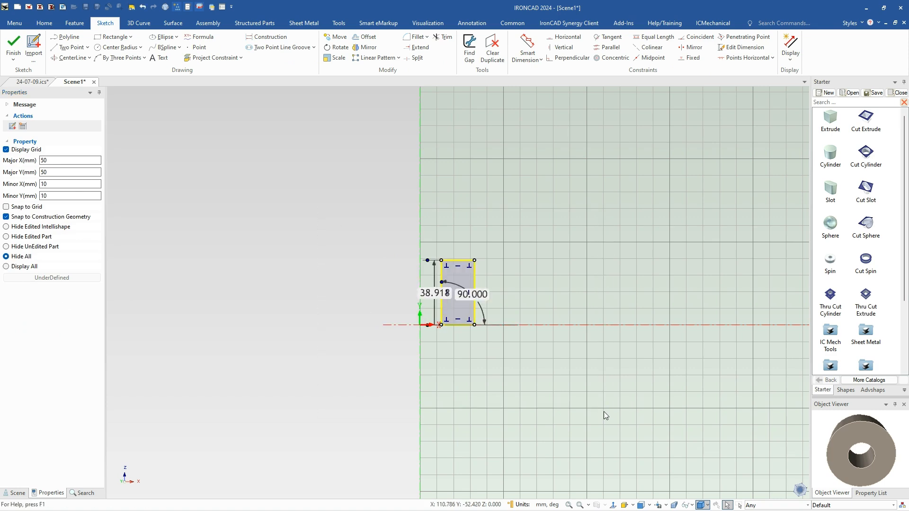
key(Delete)
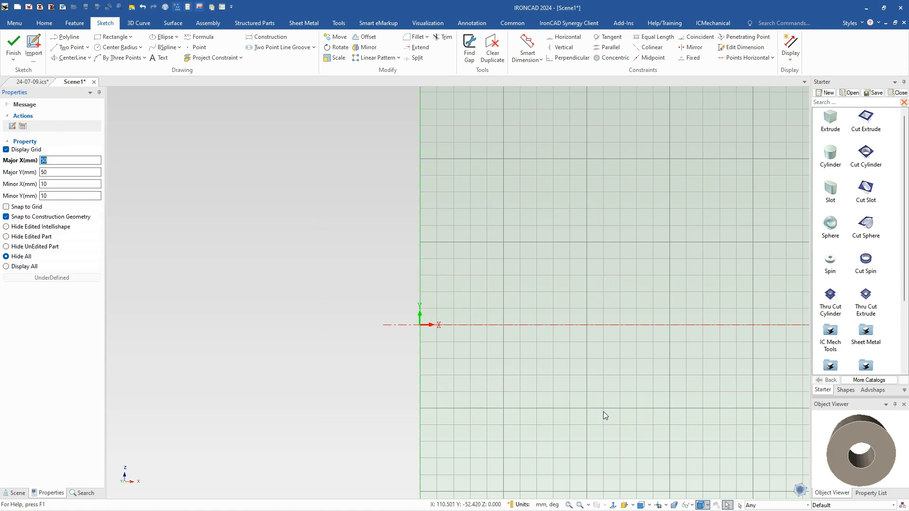
Step: Draw a 25 mm line up from the origin and a 25 mm horizontal line in the negative X direction from its upper end
middle_drag(515, 448, 595, 432)
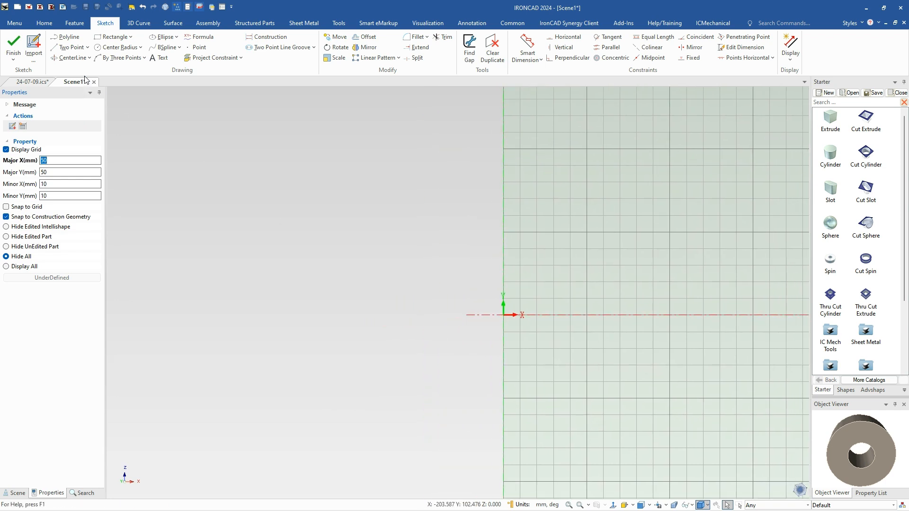
click(76, 49)
click(503, 315)
right_click(503, 258)
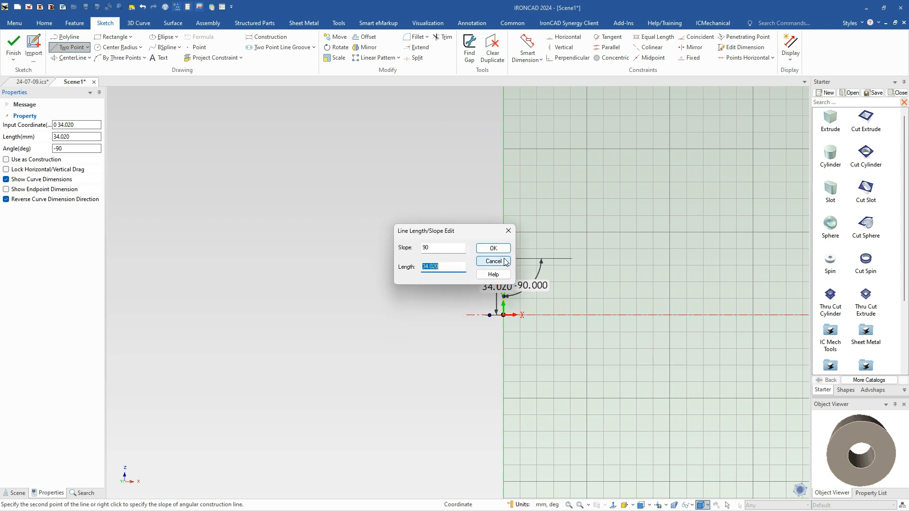
text(25)
key(Return)
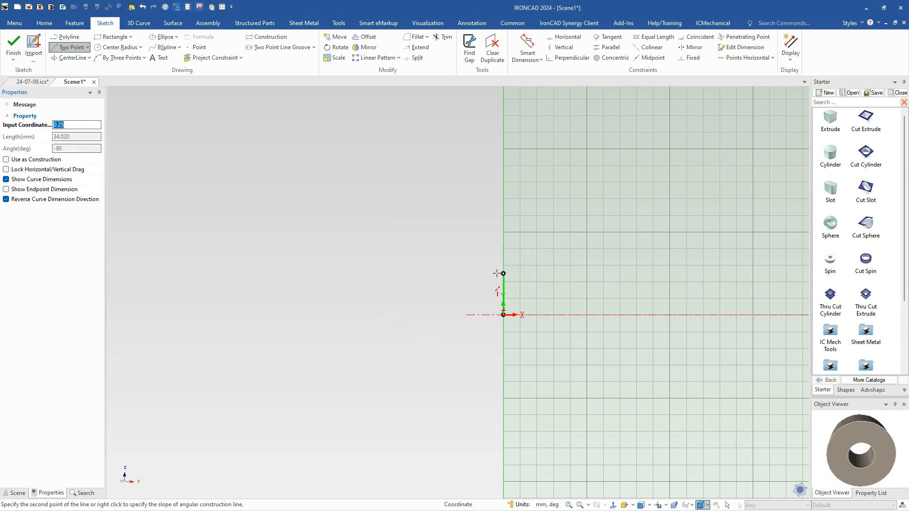
right_click(438, 273)
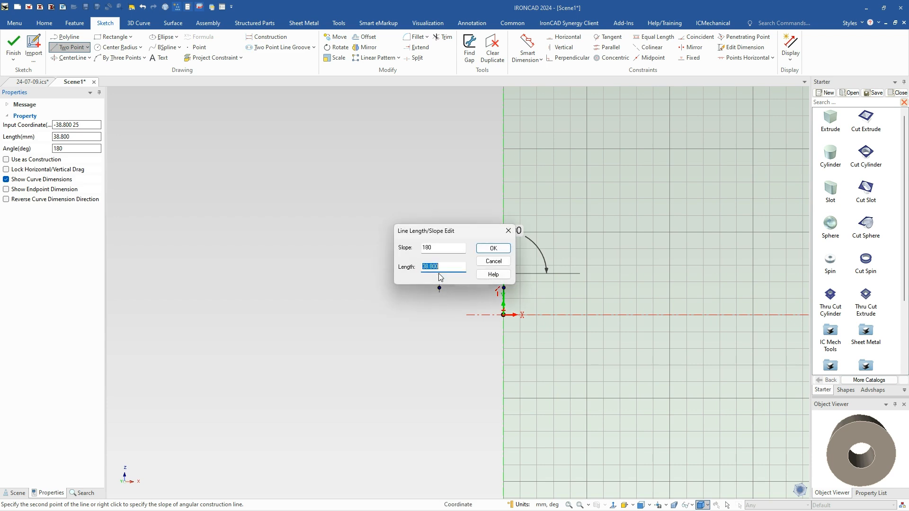
text(25)
key(Return)
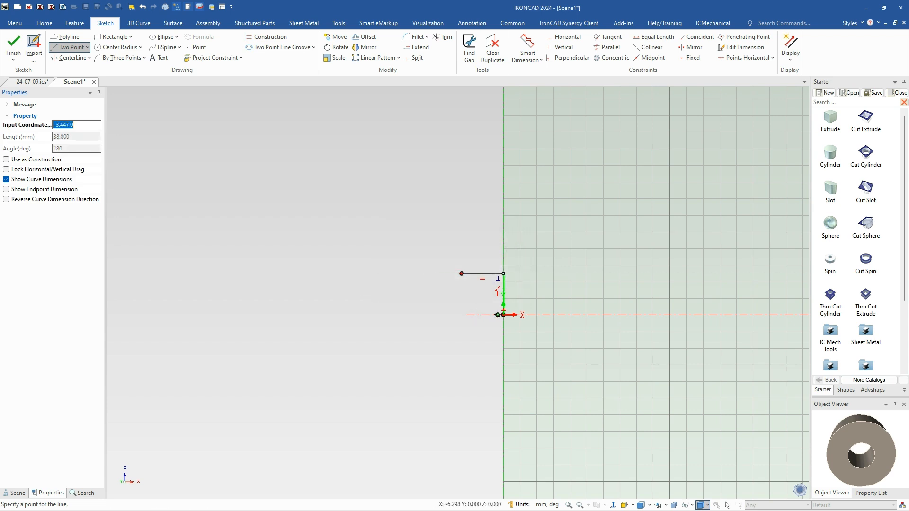
Step: Draw a 130 mm horizontal base line from the origin in the negative X direction
click(503, 315)
right_click(362, 314)
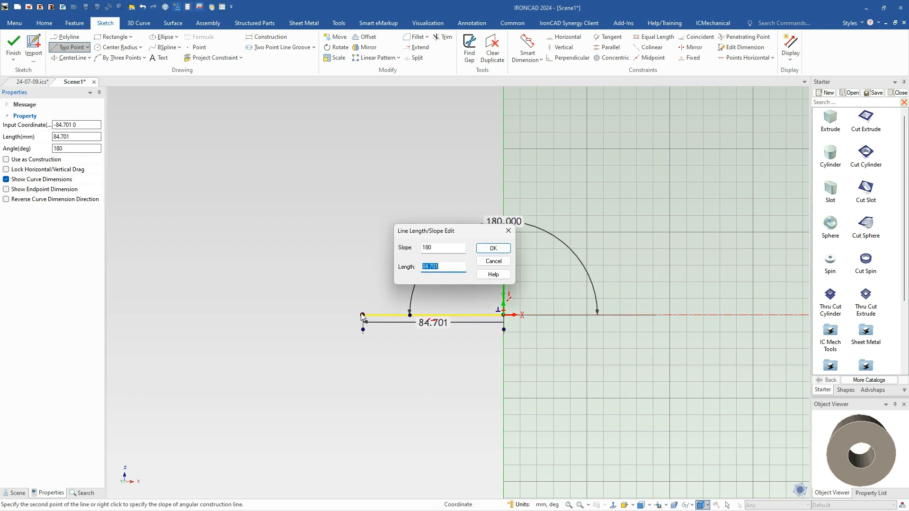
text(130)
key(Return)
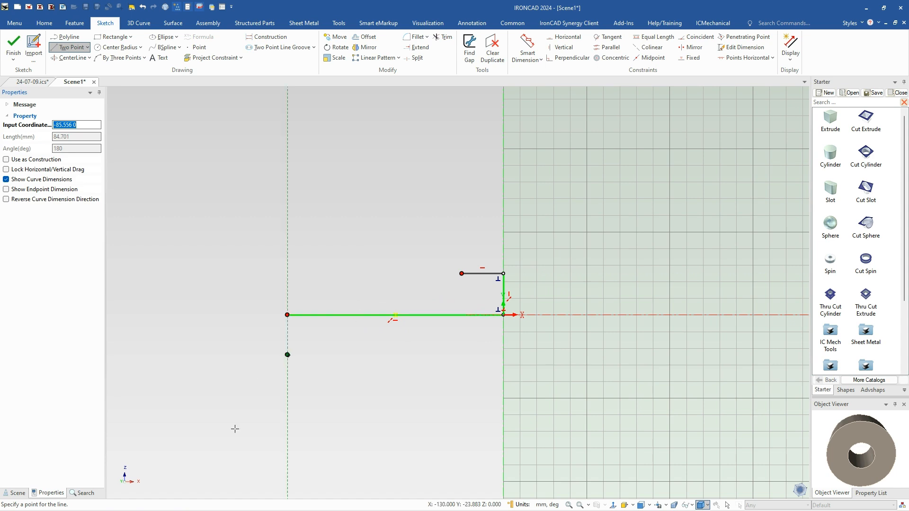
Step: Draw a line about 56 mm long from the short upper line's outer end, sloping 5° downward away from the axis
click(461, 273)
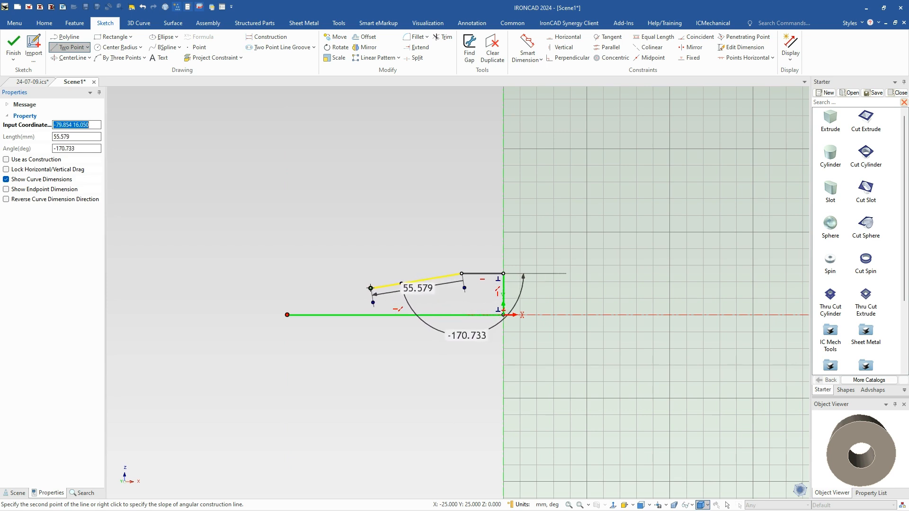
right_click(370, 288)
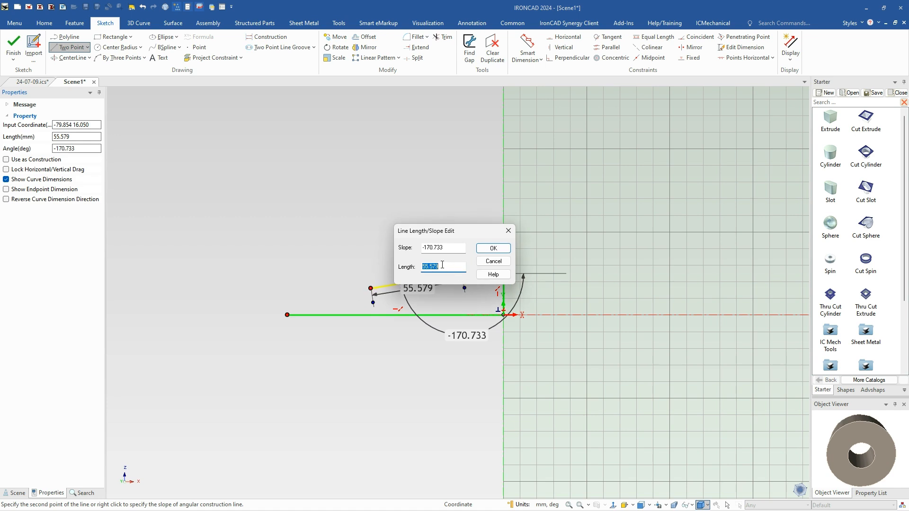
drag(461, 248, 434, 248)
text(5)
click(493, 248)
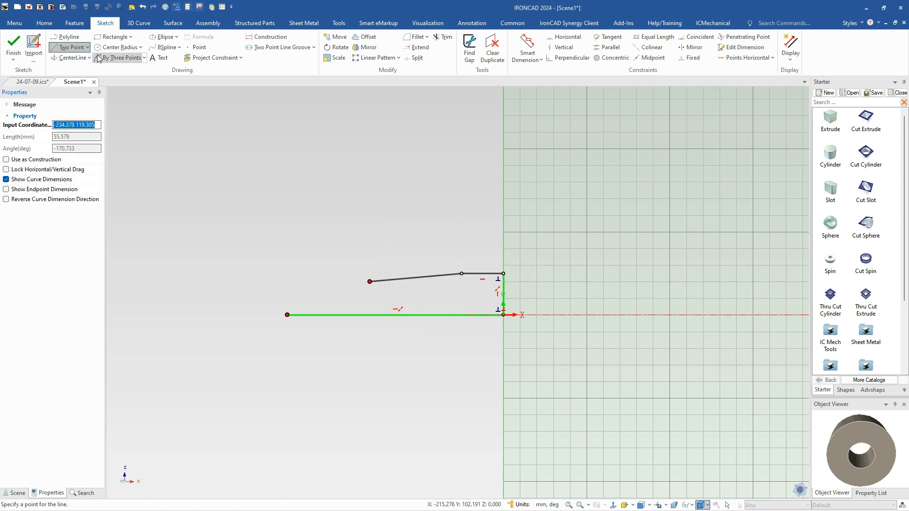
Step: Close the profile with a three-point arc of radius 160 mm between the base line's outer end and the sloped line's end
click(122, 57)
click(287, 315)
click(370, 281)
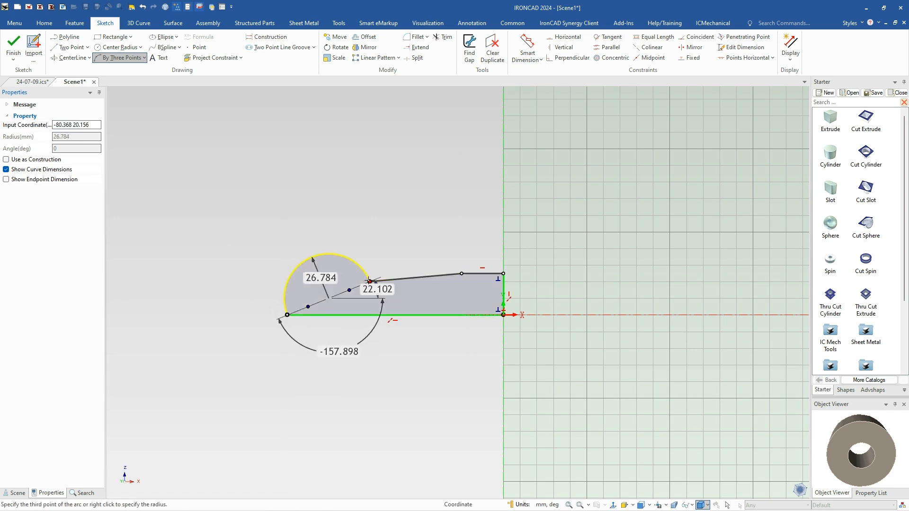
right_click(322, 290)
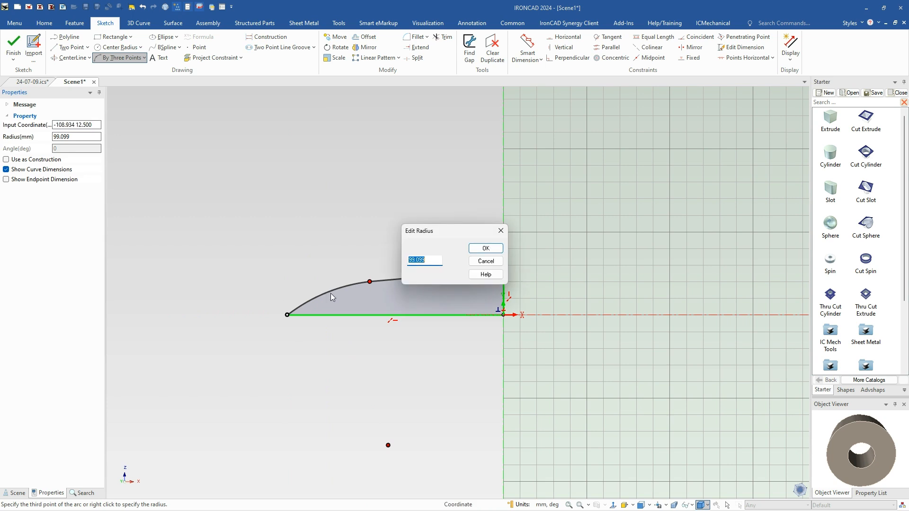
text(100)
key(Return)
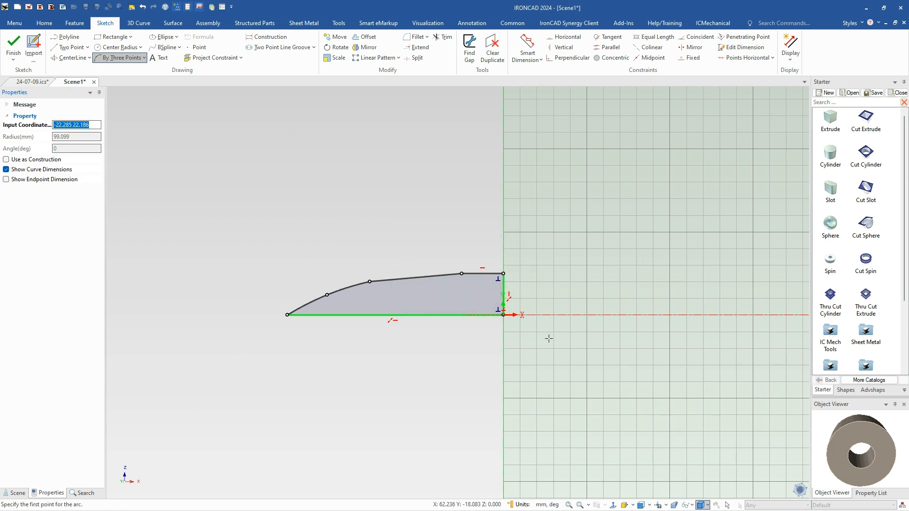
key(Escape)
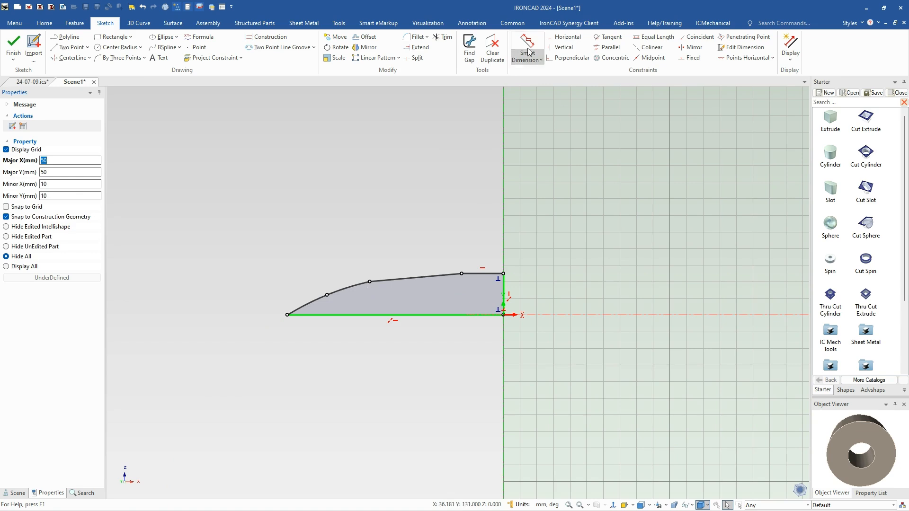
Step: Apply a tangent constraint between the arc and the sloped line
click(609, 37)
click(350, 288)
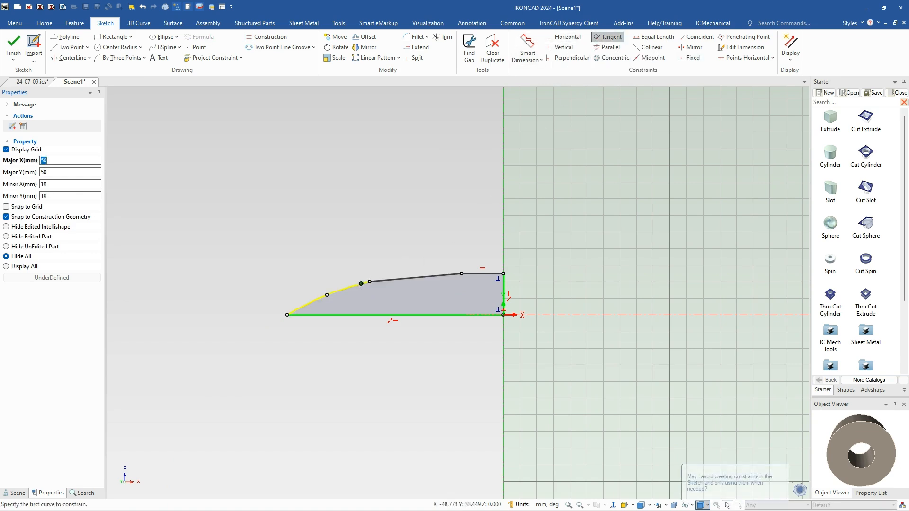
click(402, 278)
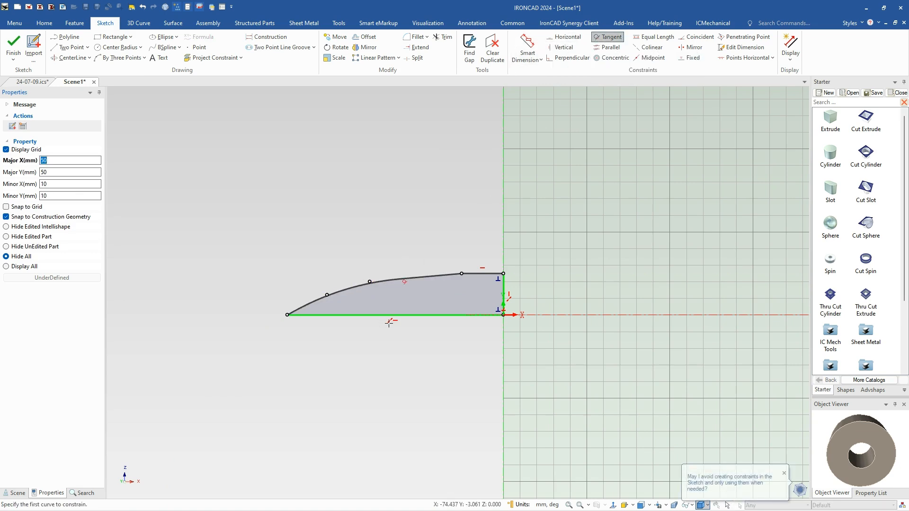
key(Escape)
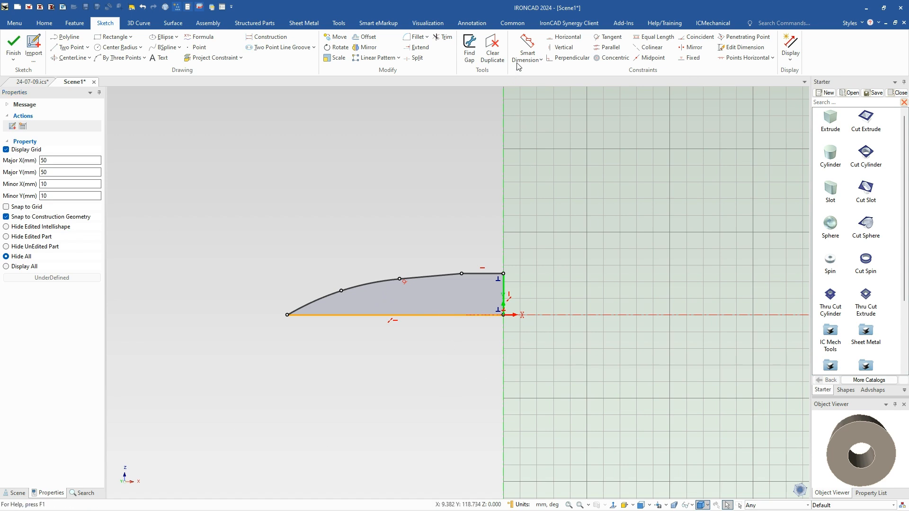
Step: Check the vertical and upper horizontal lines, and finish the profile sketch to rebuild the revolved dome
click(502, 289)
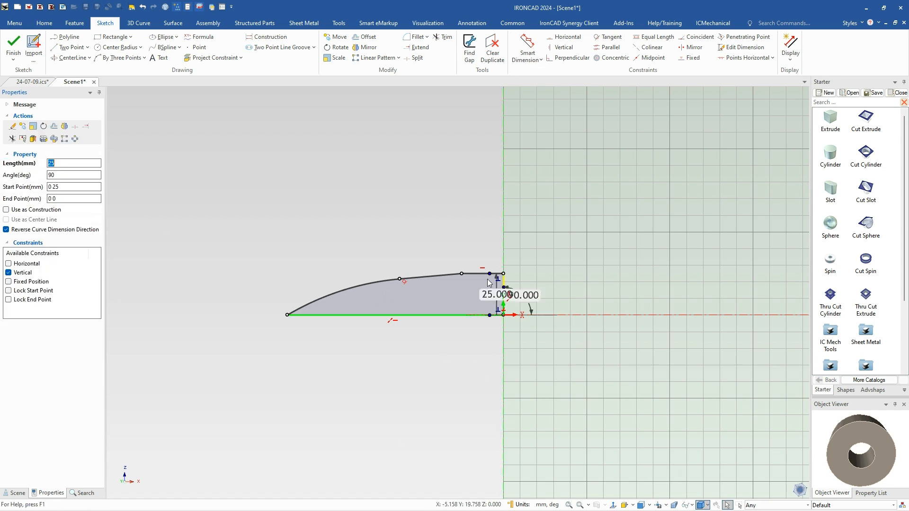
click(485, 273)
click(552, 279)
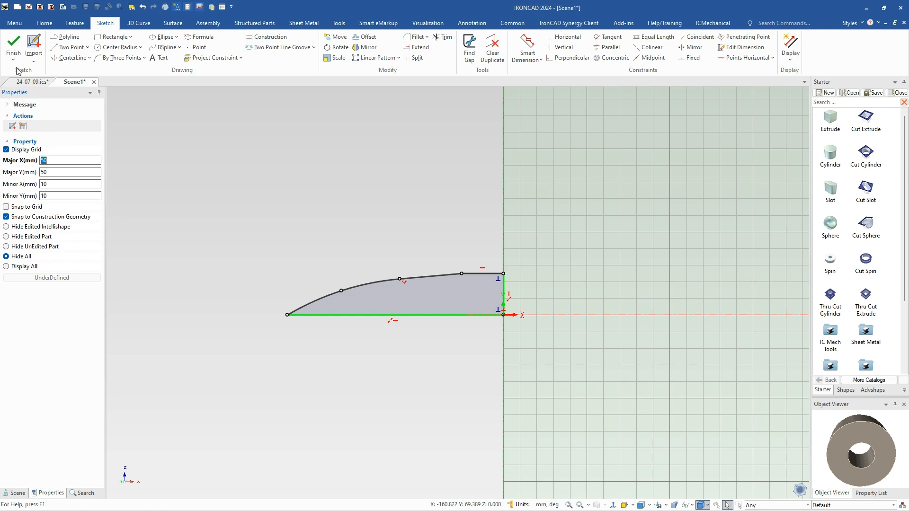
click(14, 50)
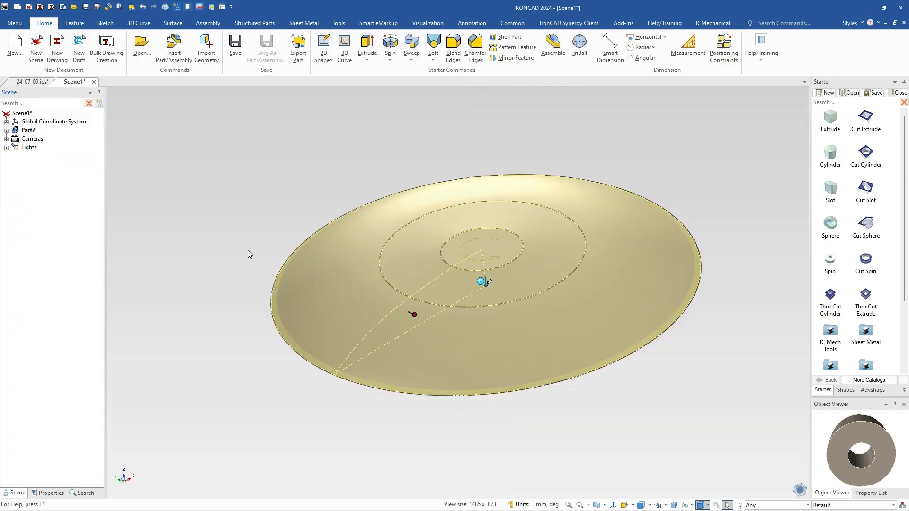
click(568, 428)
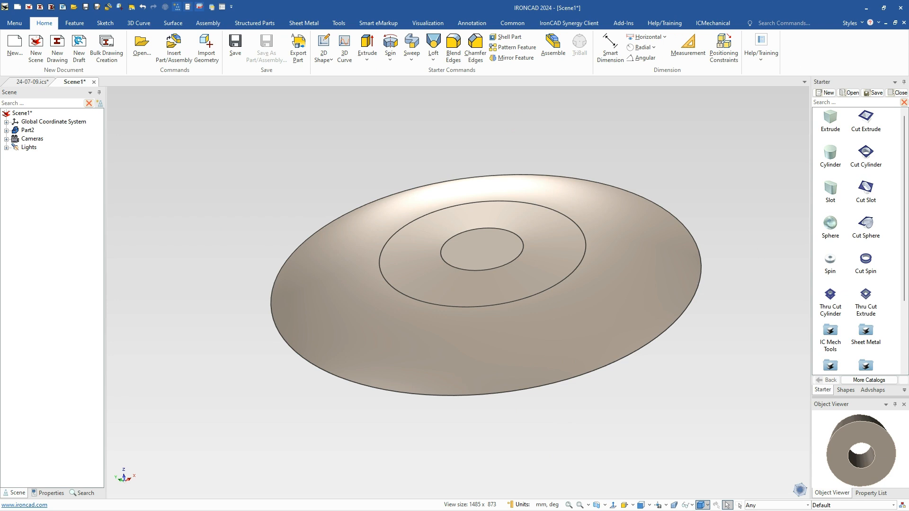
Step: Place a Cut Extrude block at the centre of the dome's flat top face and set its edited size to 25 mm
drag(861, 122, 482, 248)
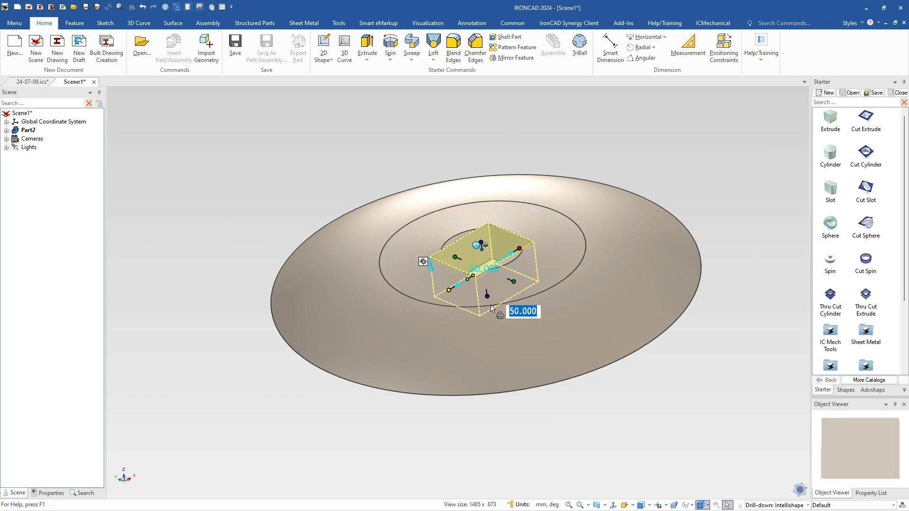
text(25)
key(Return)
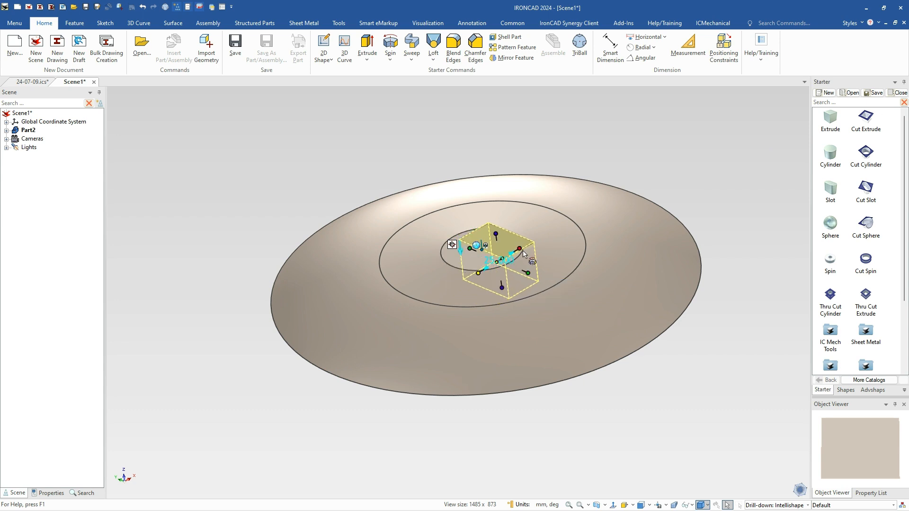
Step: Enlarge the cut block sideways and rearward beyond the dome's rim so it removes the whole rear half
drag(528, 272, 687, 341)
drag(523, 245, 643, 177)
click(643, 177)
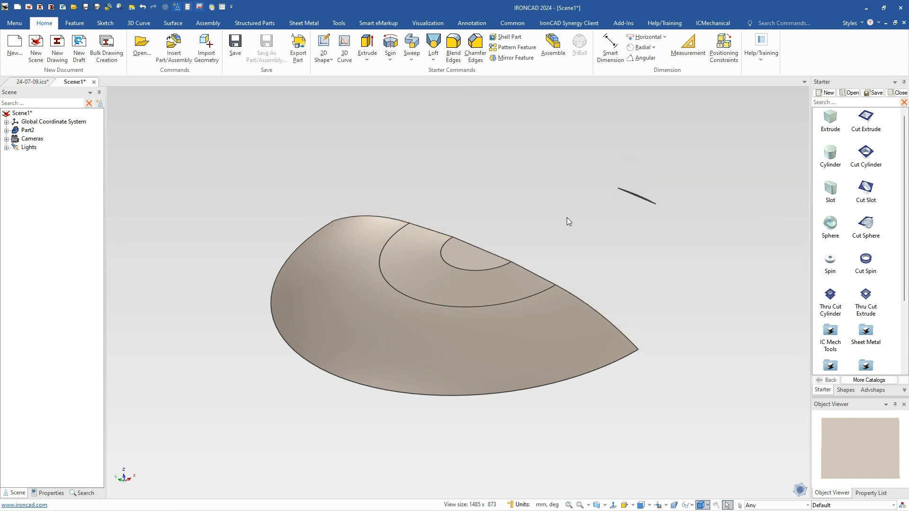
click(522, 269)
click(526, 269)
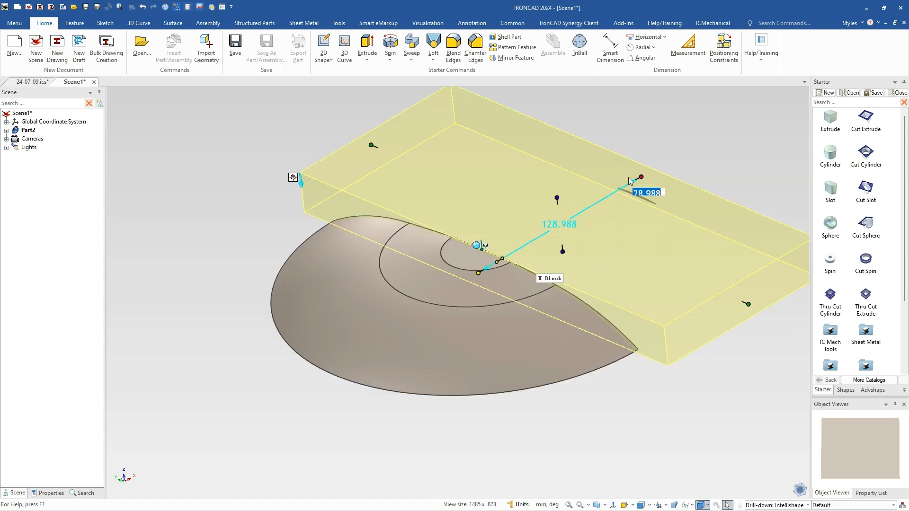
drag(642, 177, 662, 168)
click(731, 387)
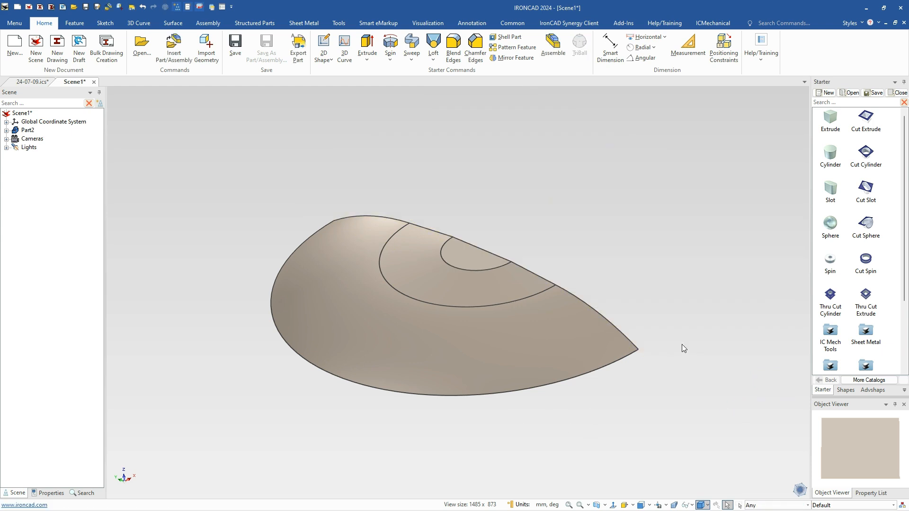
Step: Extend the dome's flat cut face outward by 40 mm to form the straight section
middle_drag(635, 357, 668, 288)
click(662, 285)
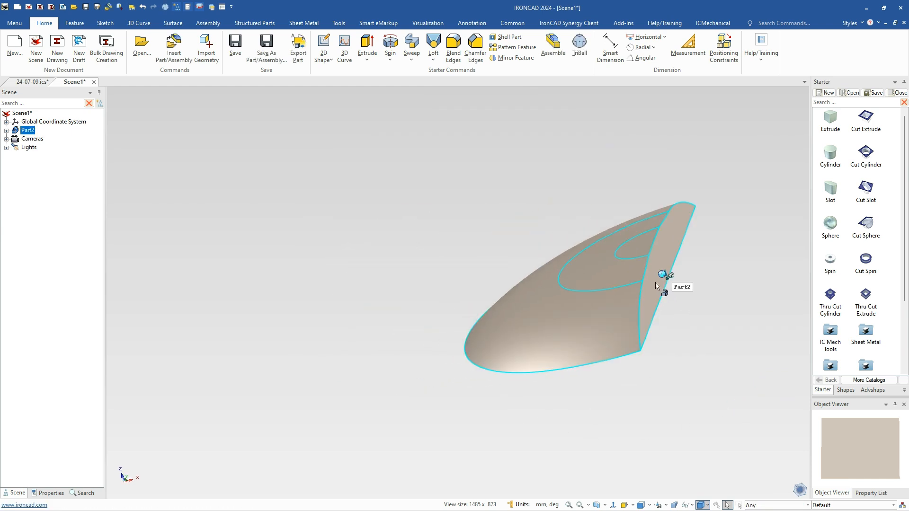
click(654, 286)
click(655, 285)
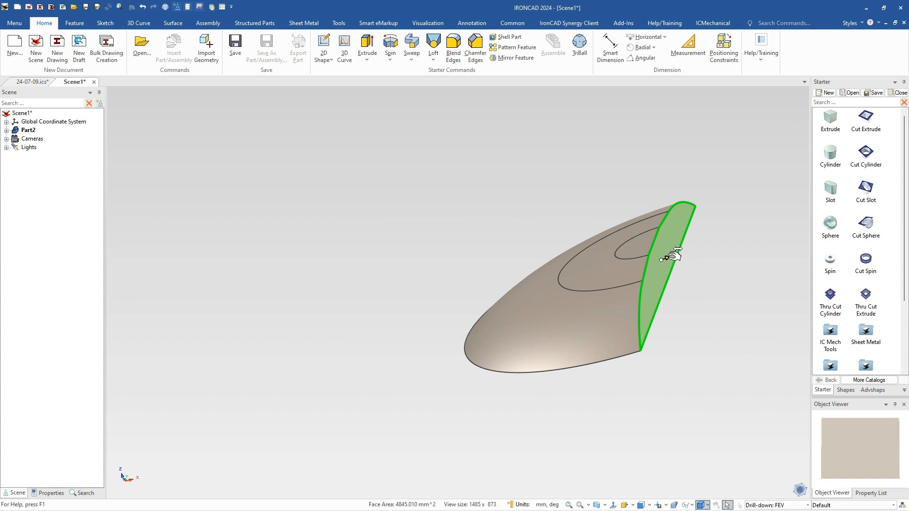
drag(672, 256, 700, 260)
text(40)
key(Return)
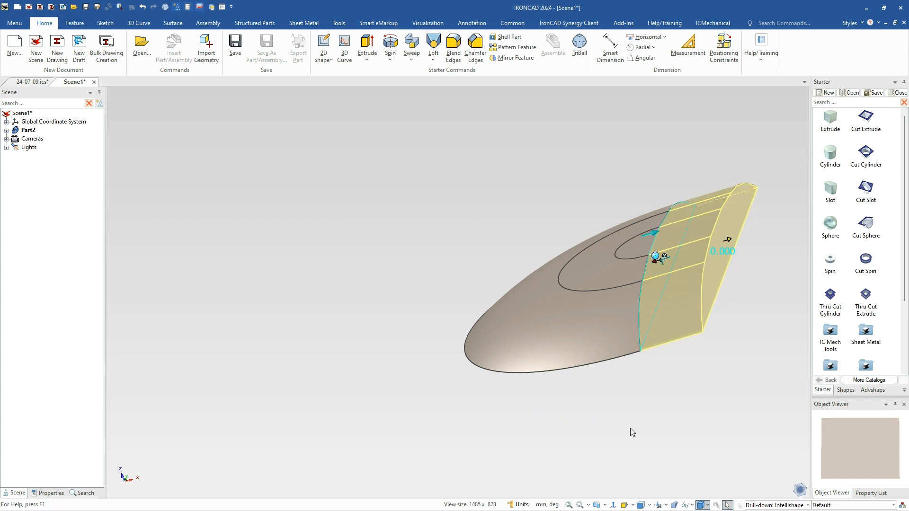
Step: Place an Extrude block on the foot's flat top, narrow it to 25 mm and snap its back to the rear straight face
click(594, 402)
middle_drag(594, 403, 509, 327)
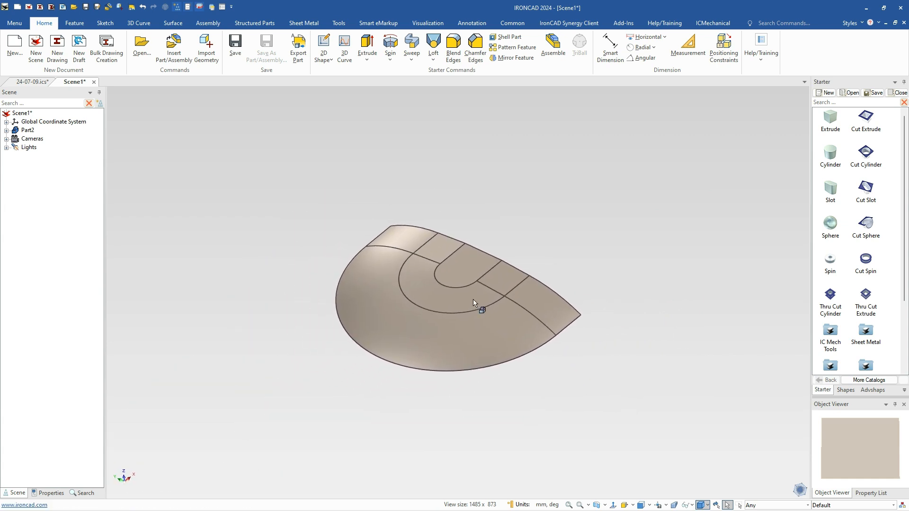
scroll(480, 305, up, 3)
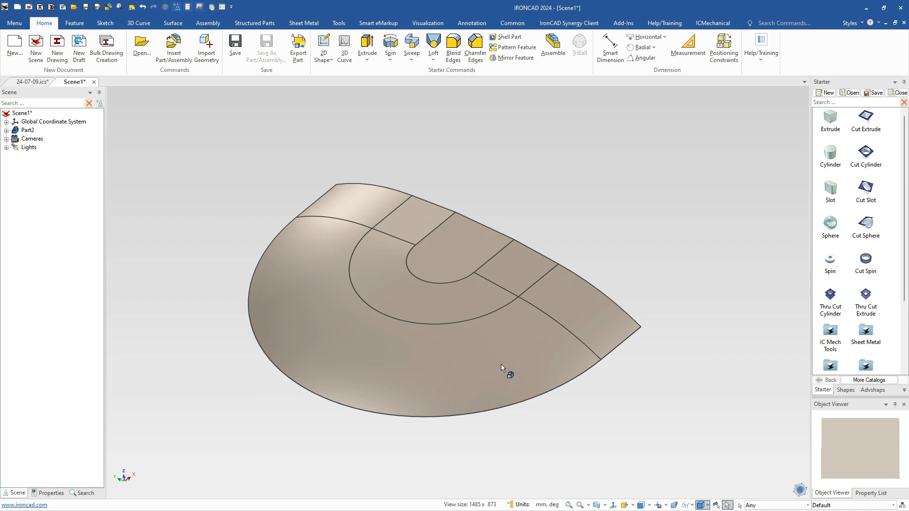
drag(825, 127, 467, 242)
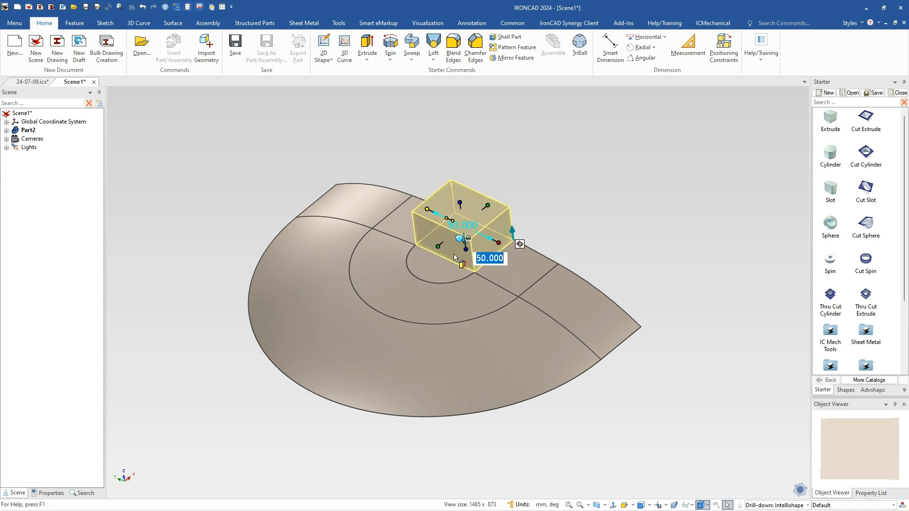
drag(428, 211, 421, 280)
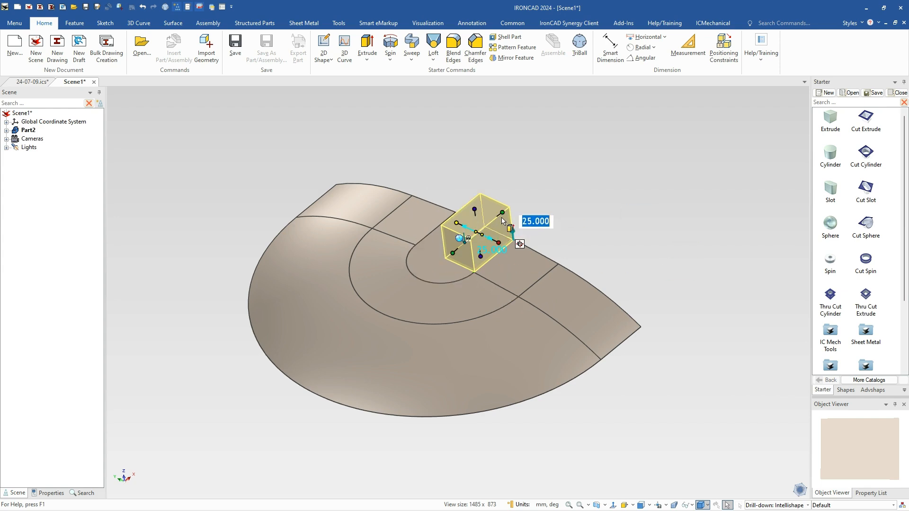
shift+drag(502, 212, 520, 242)
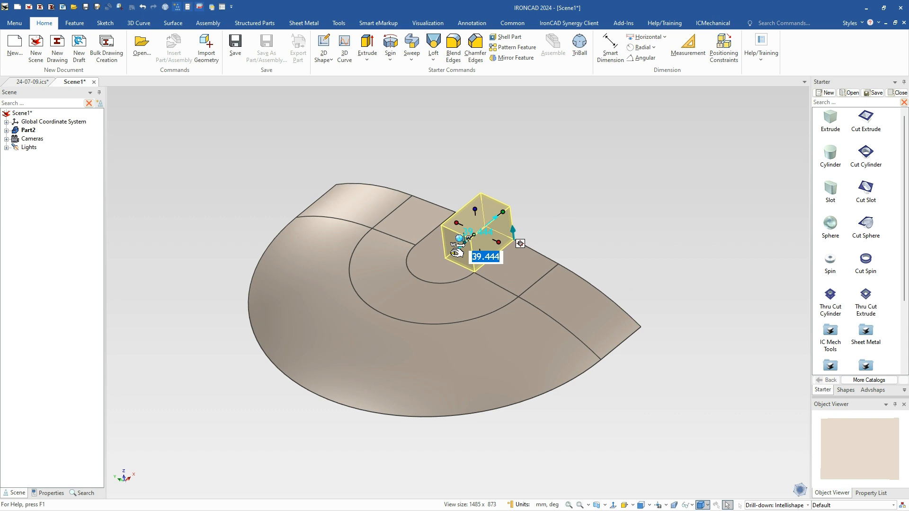
Step: Set the block's length to 55 mm and its thickness to 10 mm to form the lug
text(55)
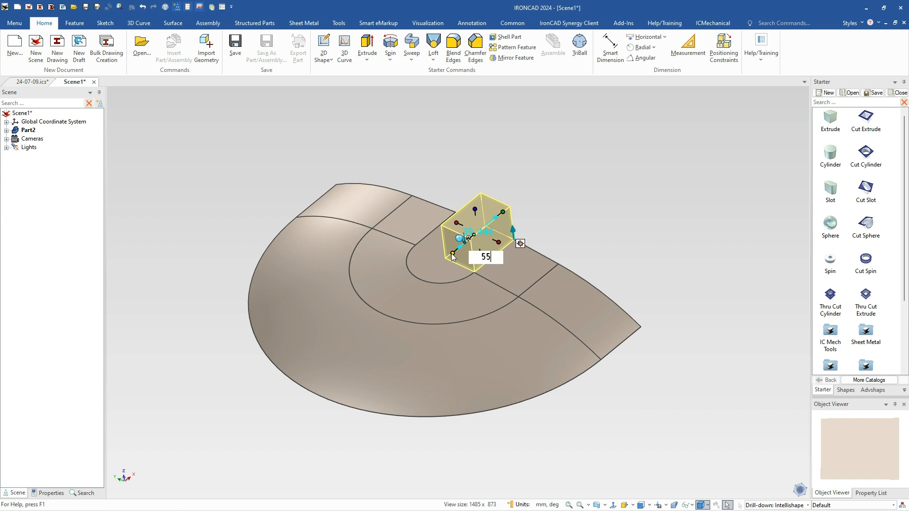
key(Tab)
click(493, 249)
text(10)
key(Return)
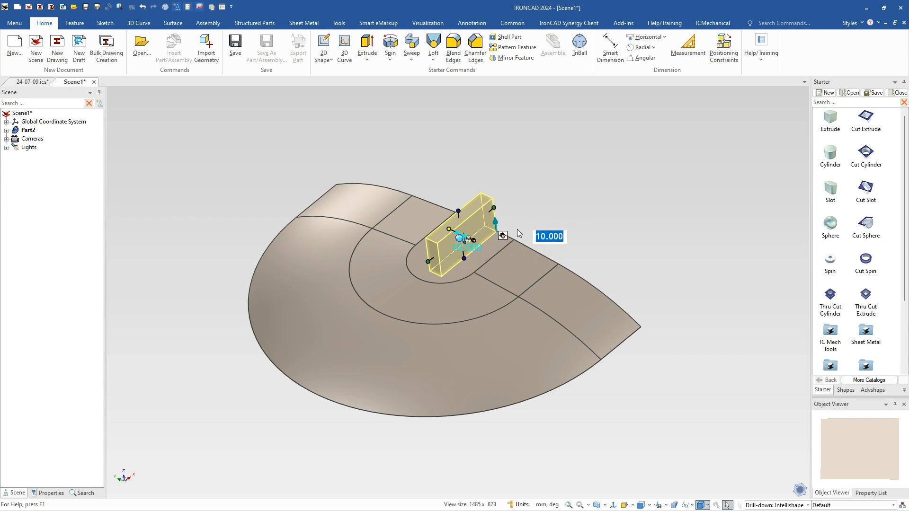
Step: Set the lug's top face to a distance of 55 mm from the foot's rear base corner point
right_click(459, 211)
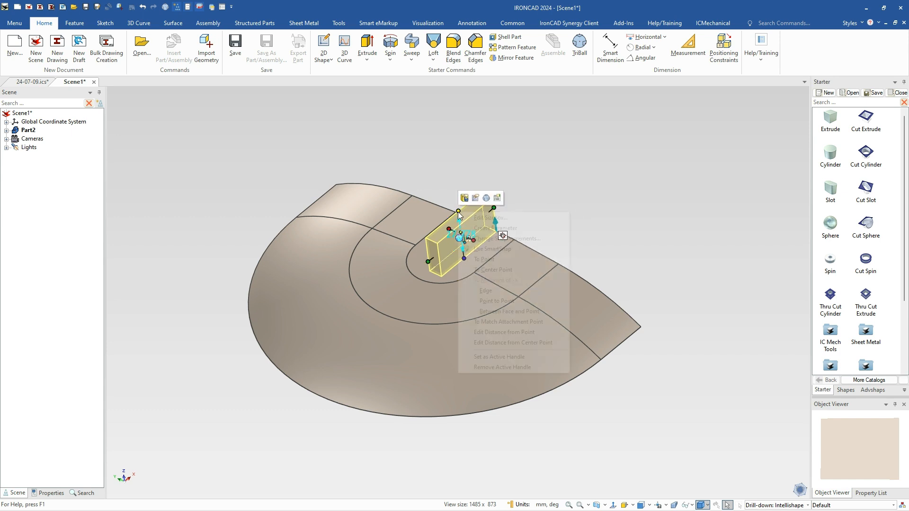
click(513, 332)
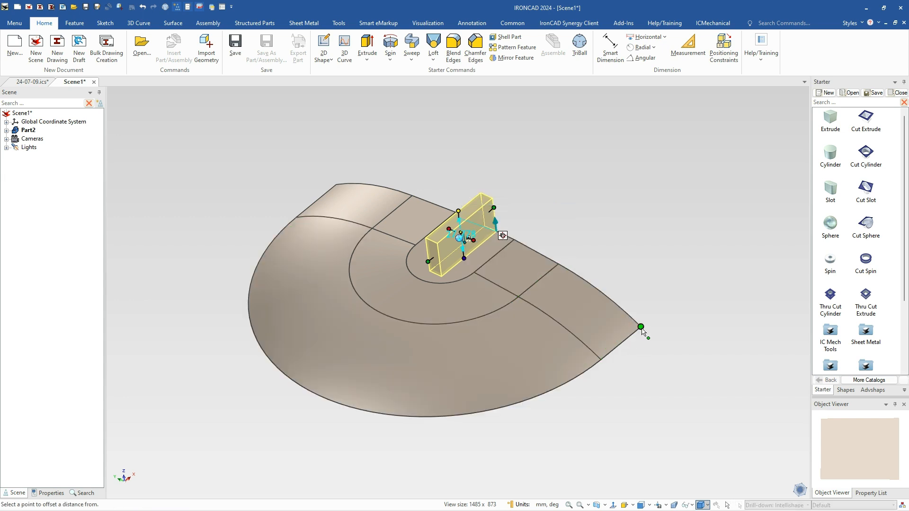
click(641, 327)
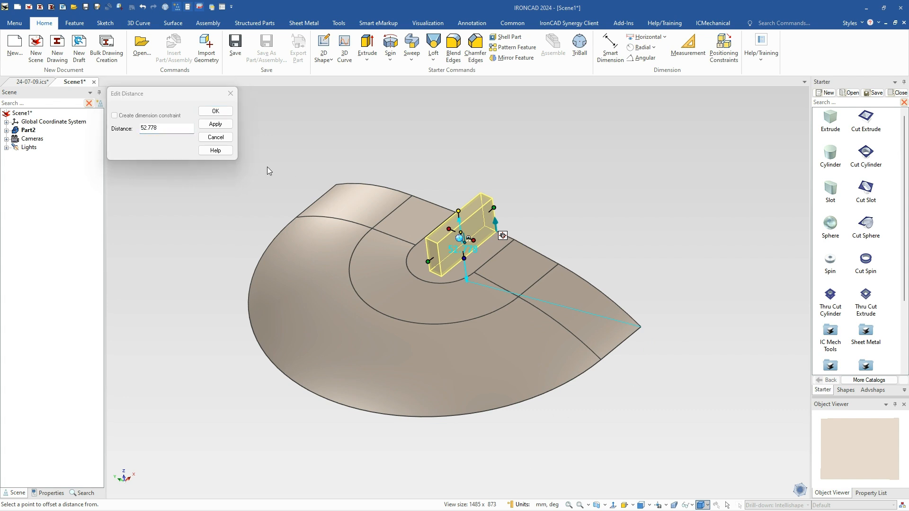
click(127, 126)
text(55)
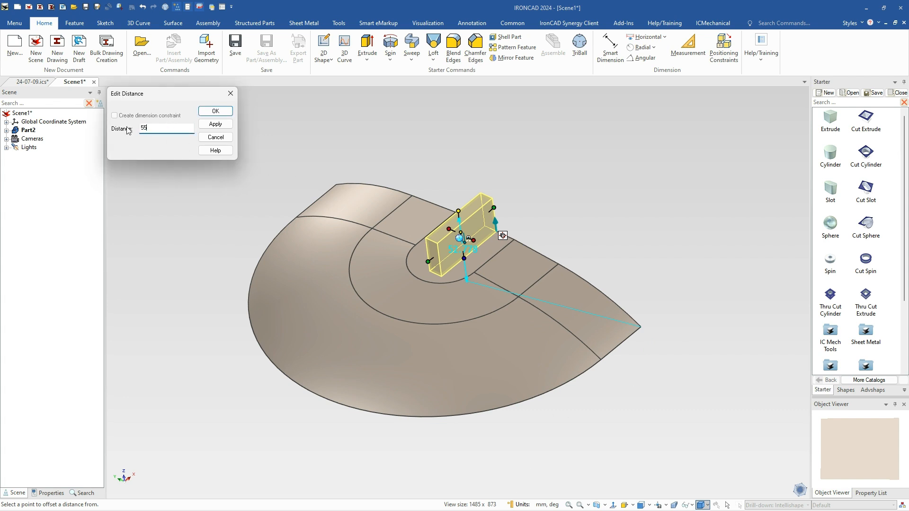
click(215, 111)
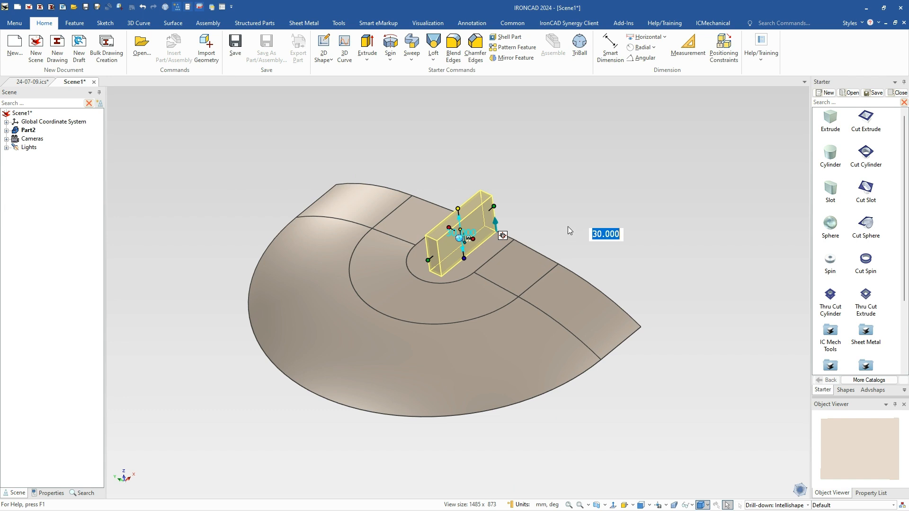
Step: Round the lug's upper front edge with a blend
click(428, 239)
right_click(431, 239)
click(451, 244)
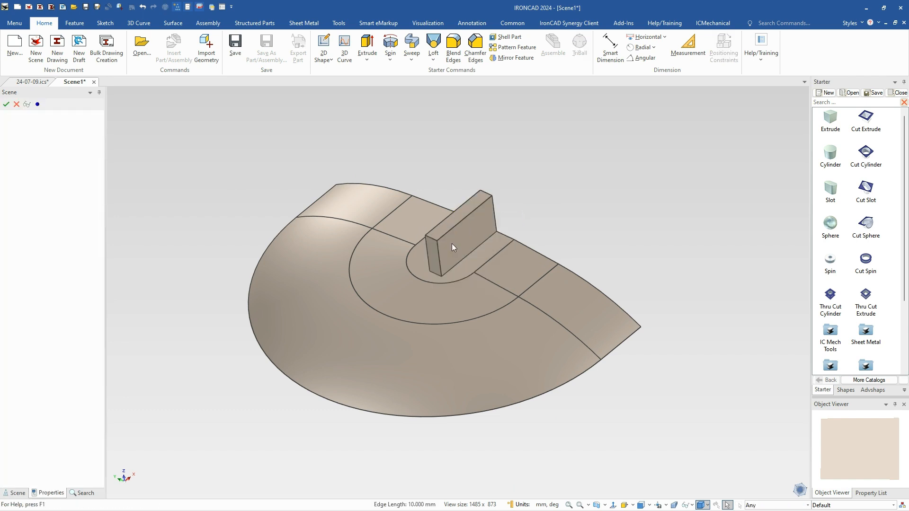
key(Return)
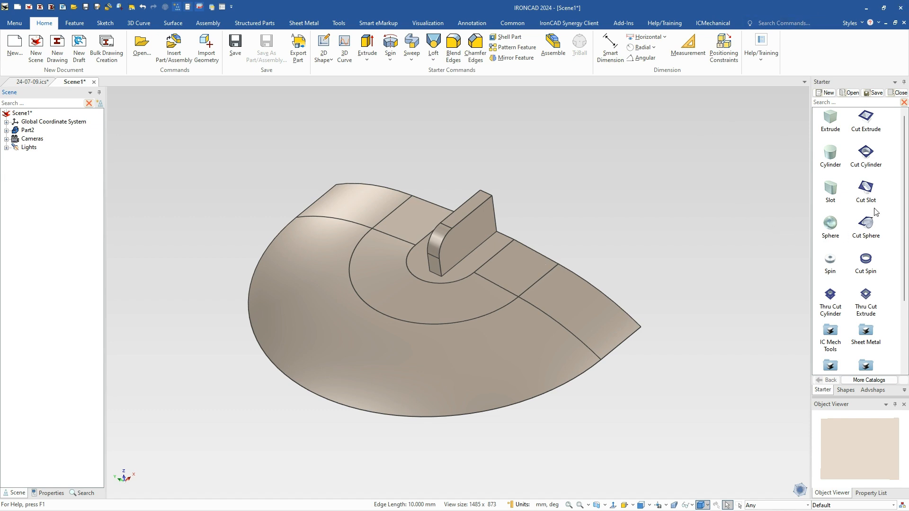
Step: Place a Cut Slot on the lug's side face and set the slot's length to 32 mm
drag(865, 191, 465, 241)
scroll(470, 251, up, 2)
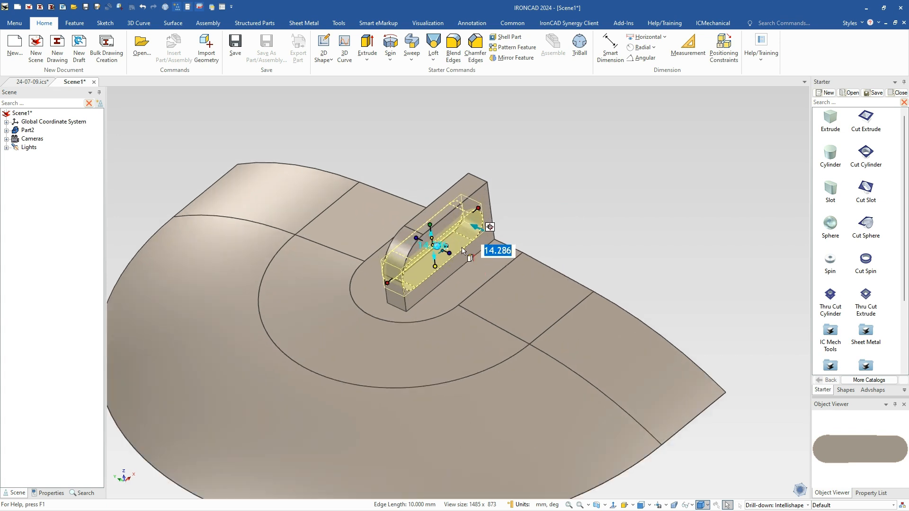
scroll(470, 252, up, 1)
click(419, 232)
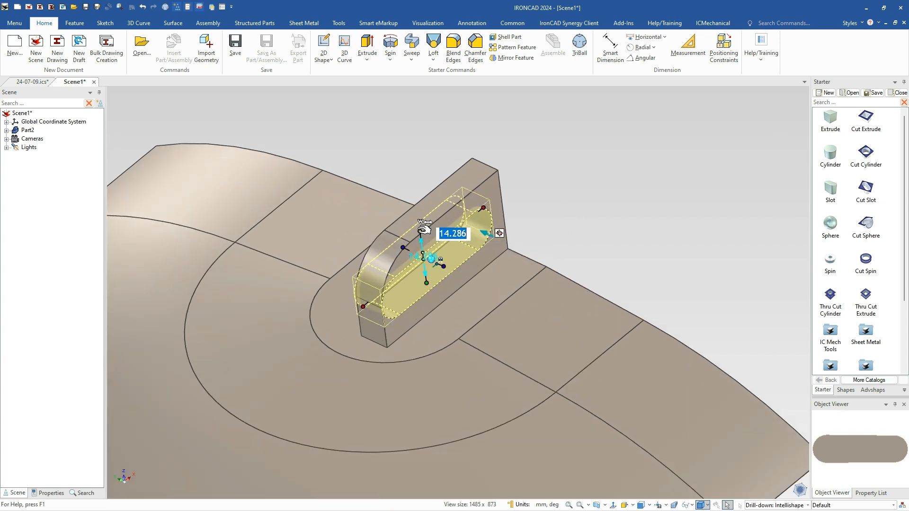
key(Tab)
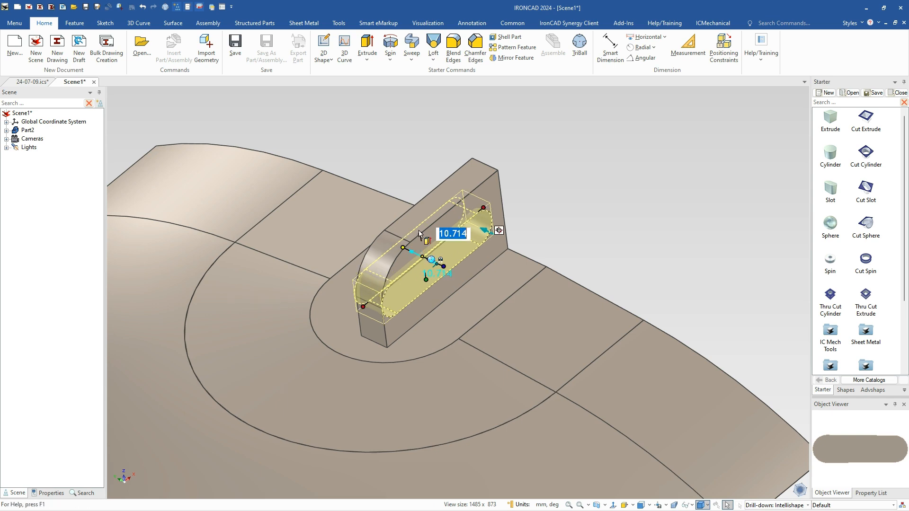
click(485, 206)
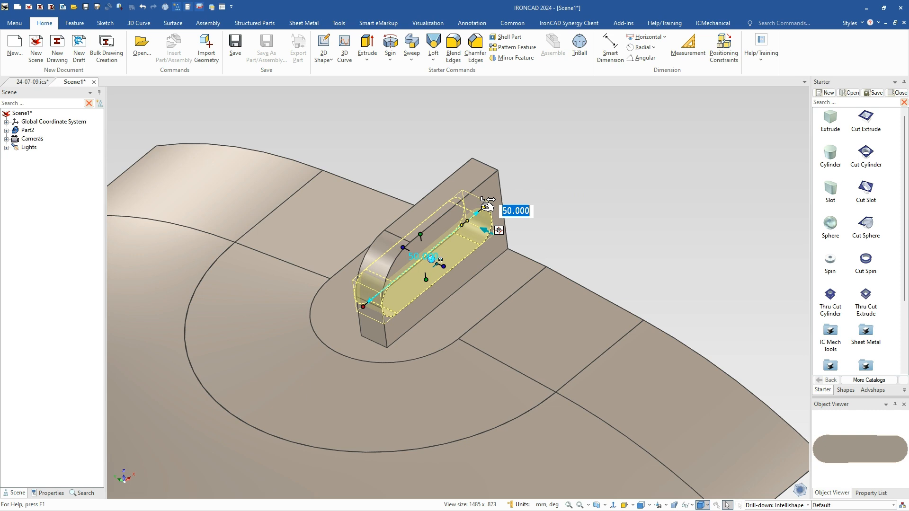
text(32)
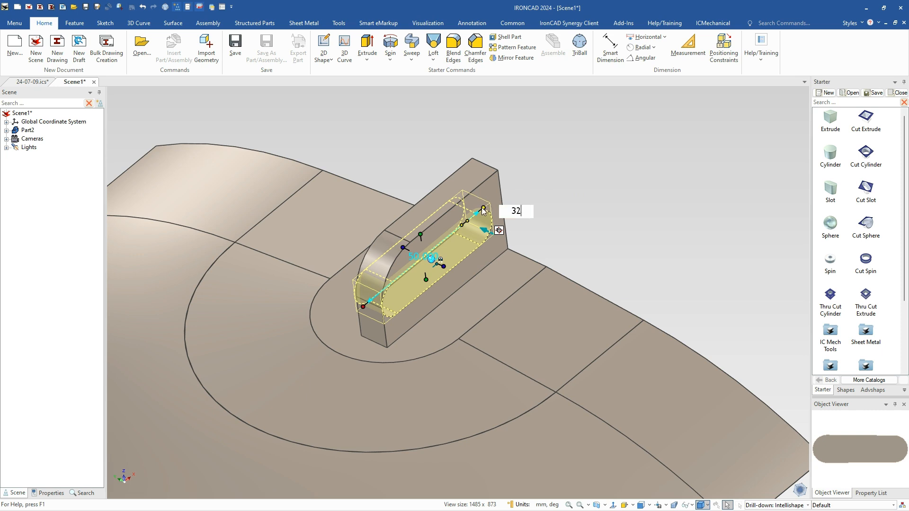
key(Return)
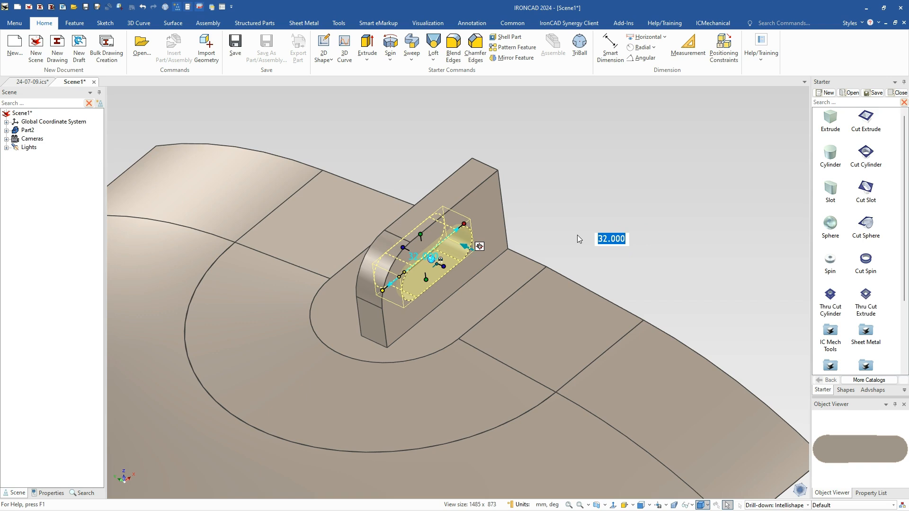
Step: Check the slot's vertical distance from the foot's rear base corner point with the TriBall
key(F10)
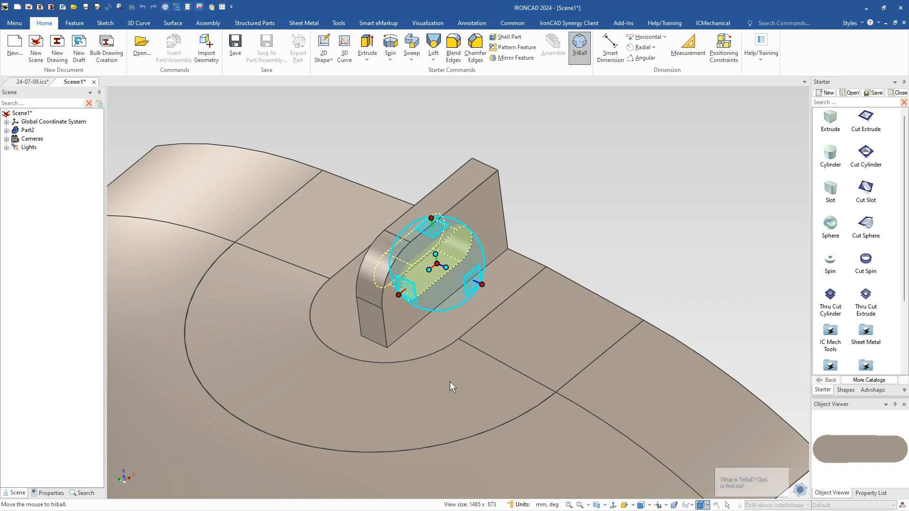
scroll(495, 331, down, 3)
click(442, 232)
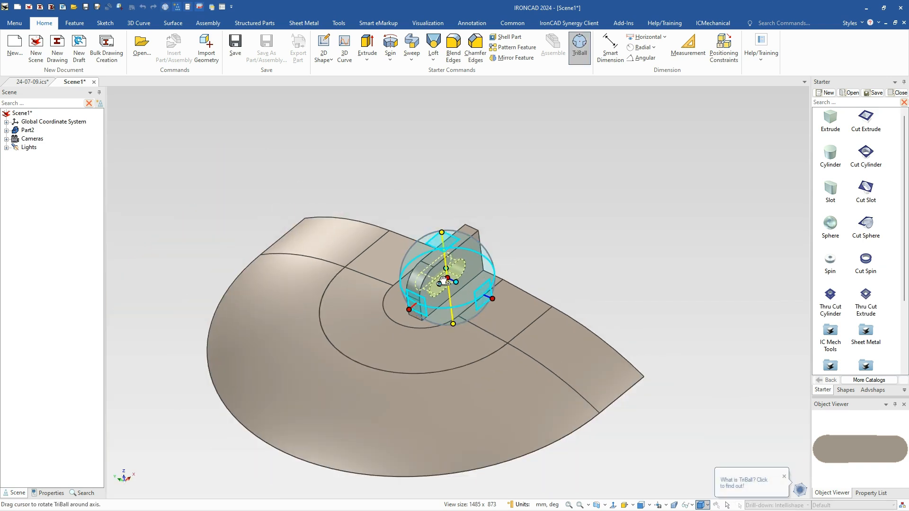
right_click(446, 280)
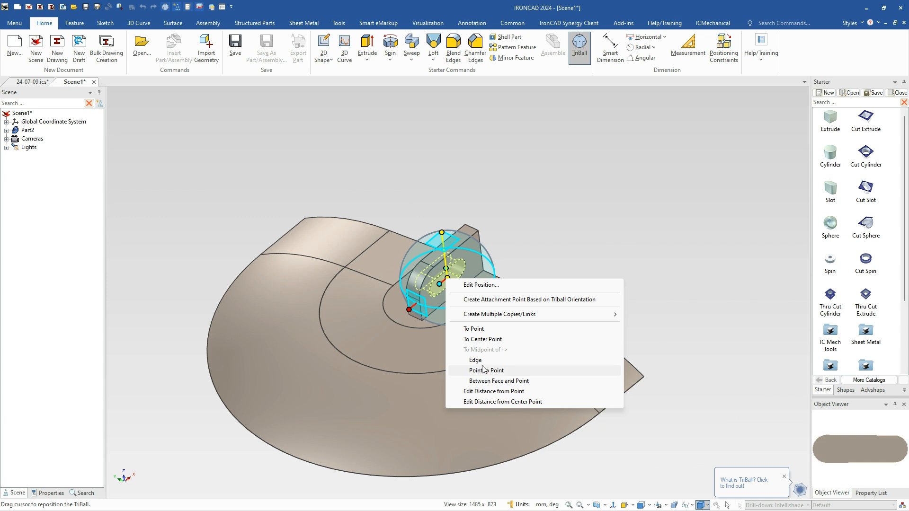
click(490, 392)
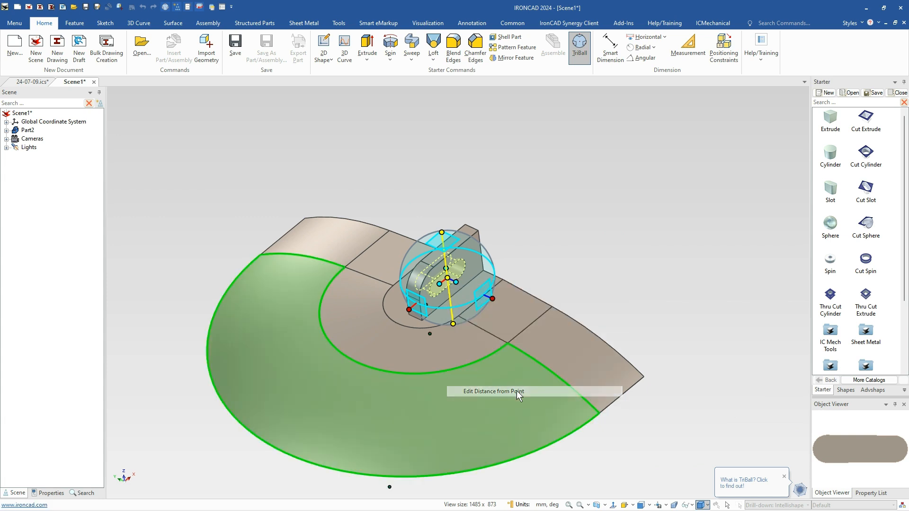
click(642, 377)
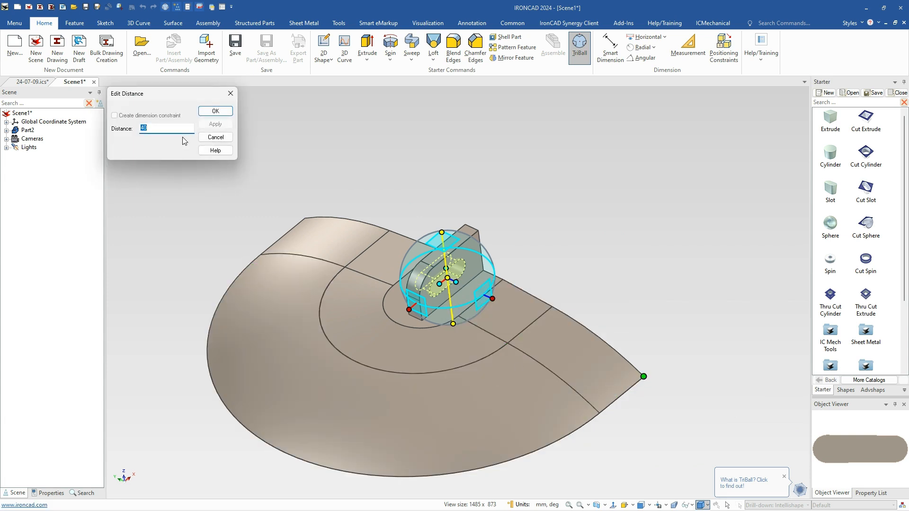
click(216, 111)
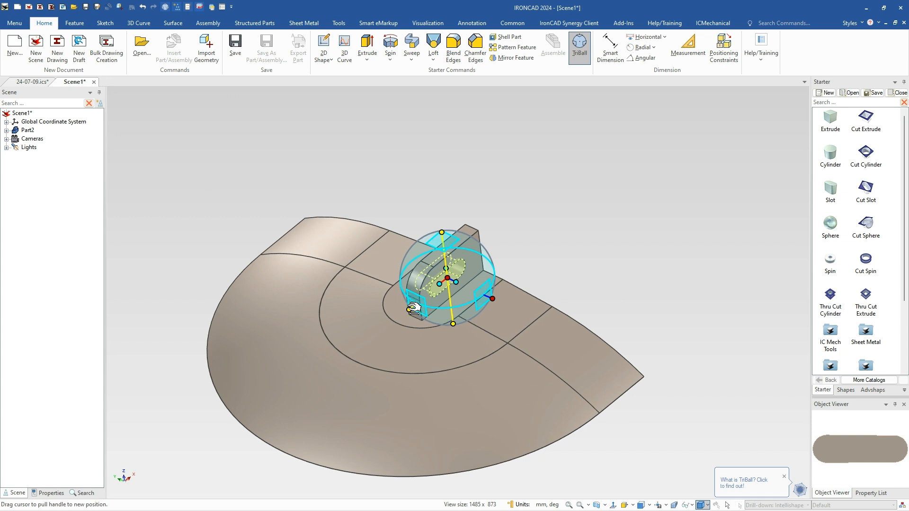
Step: Reposition only the TriBall to the centre of the slot's front end, with its lengthwise axis active
click(410, 307)
key(space)
drag(448, 278, 441, 290)
key(space)
right_click(436, 288)
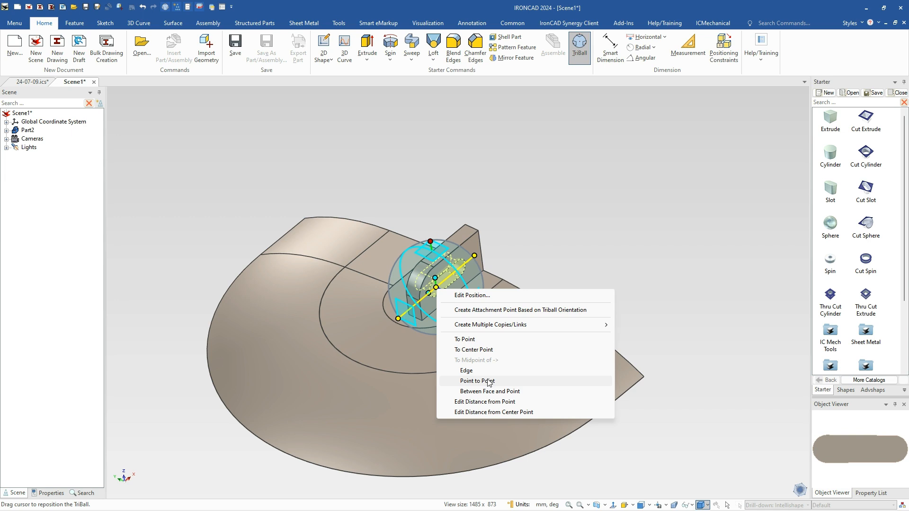
click(484, 402)
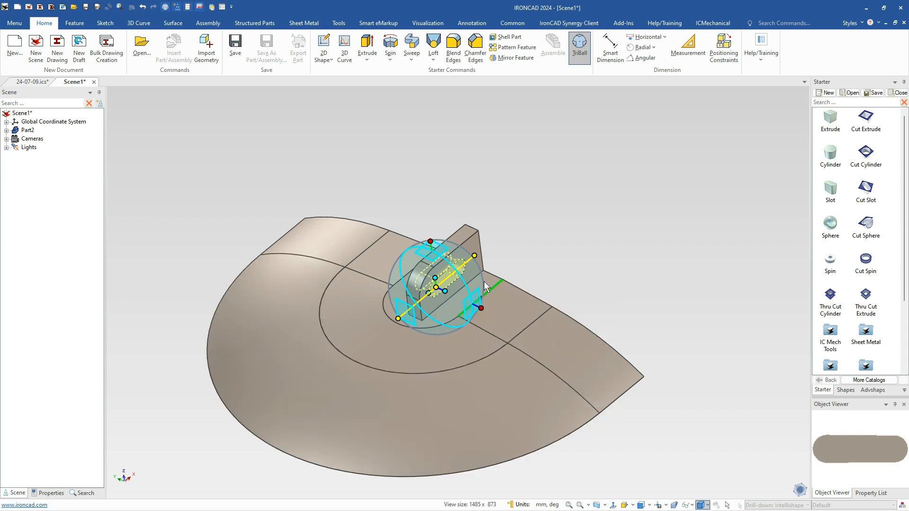
click(478, 234)
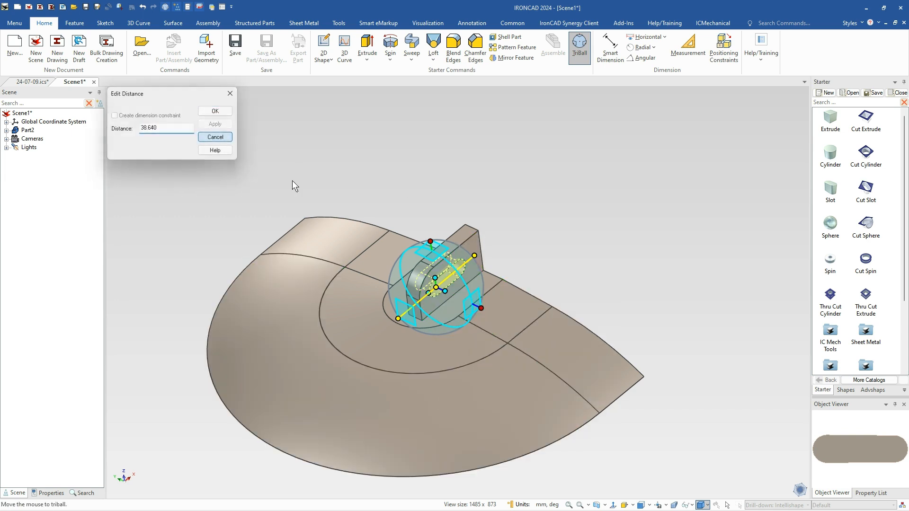
click(216, 137)
Step: Check the lengthwise distance from the slot's front-end centre to the lug's upper rear corner, and deselect the slot
right_click(436, 287)
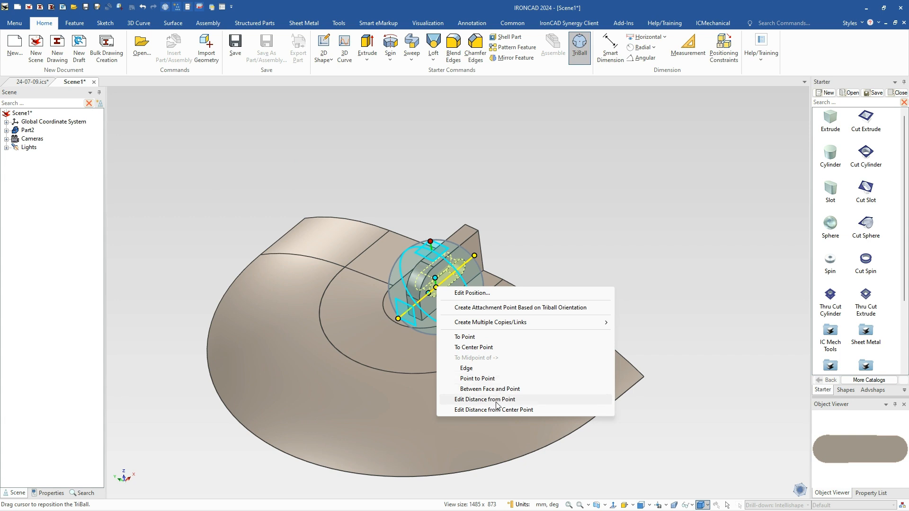
click(497, 400)
click(478, 231)
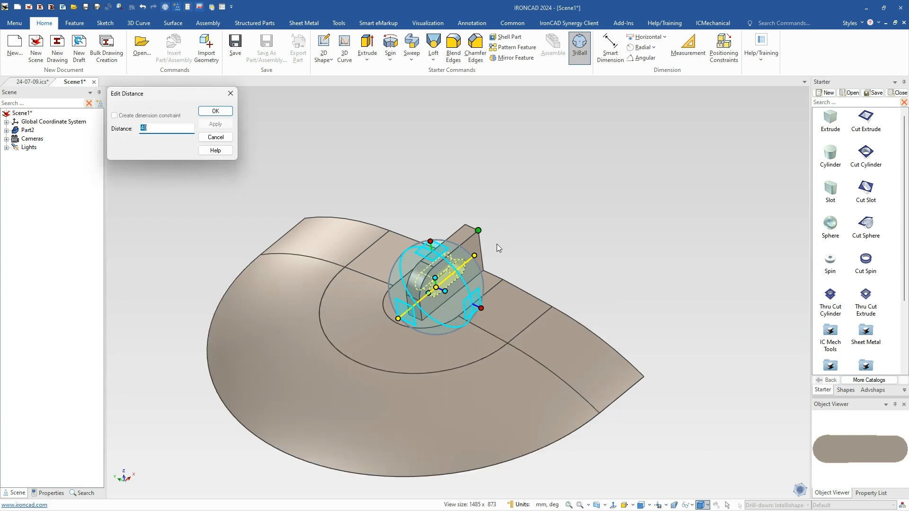
click(215, 137)
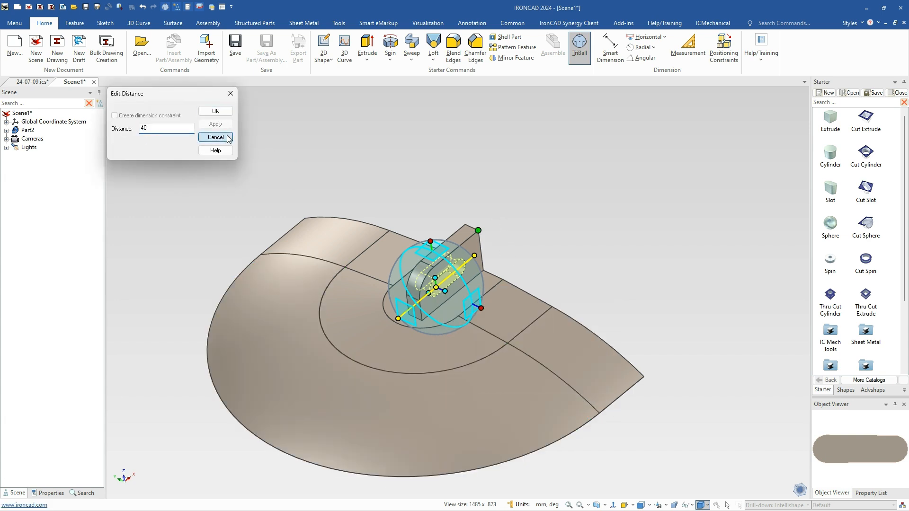
click(521, 253)
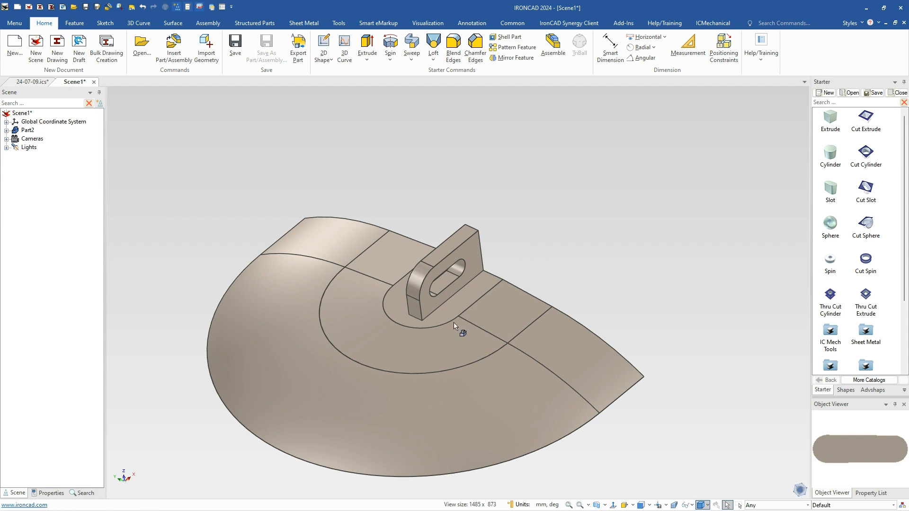
Step: Select the lug block together with its slot and move them 42 mm sideways along the foot's straight rear edge
scroll(436, 316, up, 3)
click(433, 294)
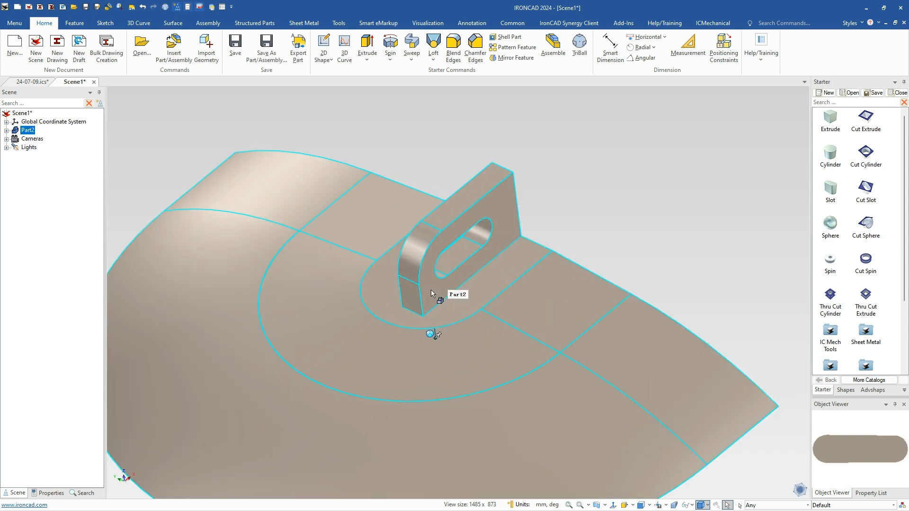
click(432, 293)
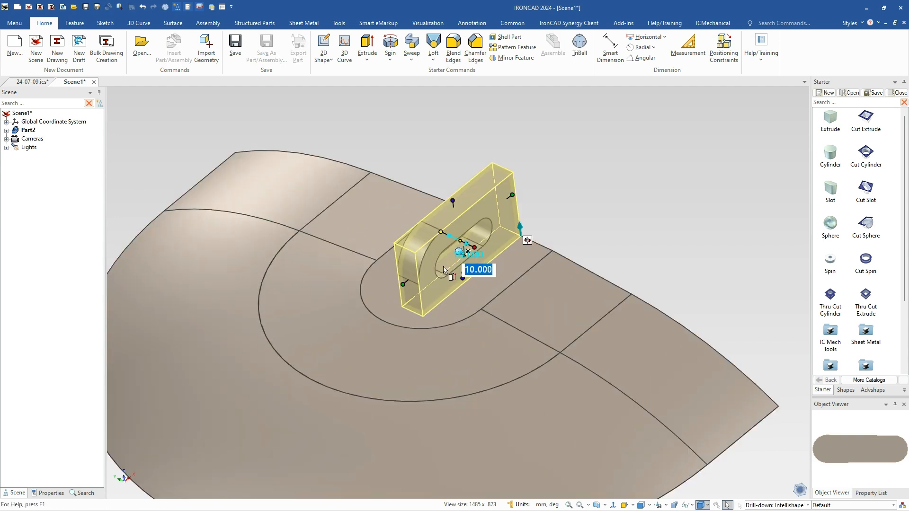
click(450, 279)
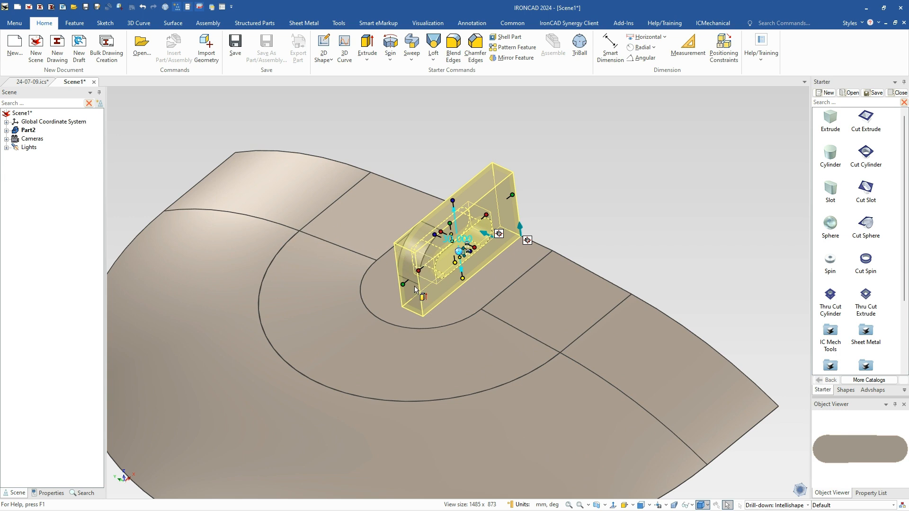
key(F10)
middle_drag(489, 351, 555, 357)
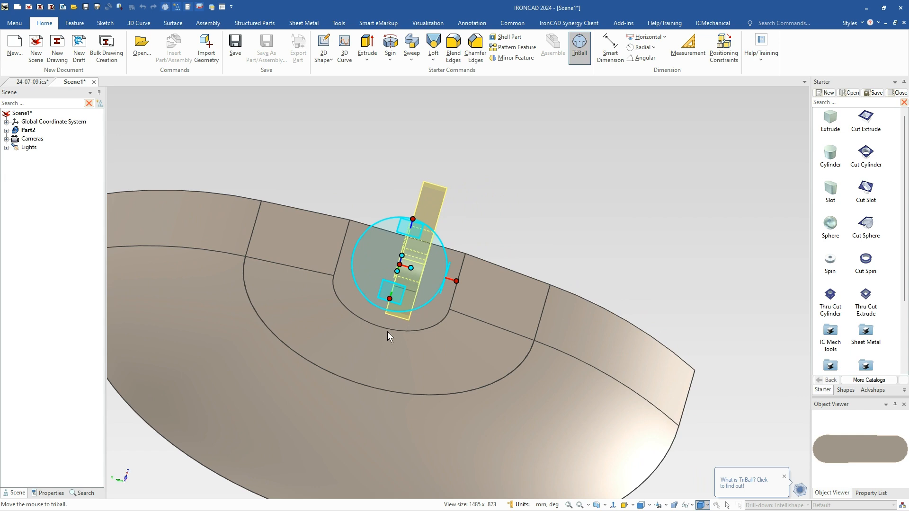
drag(459, 281, 492, 292)
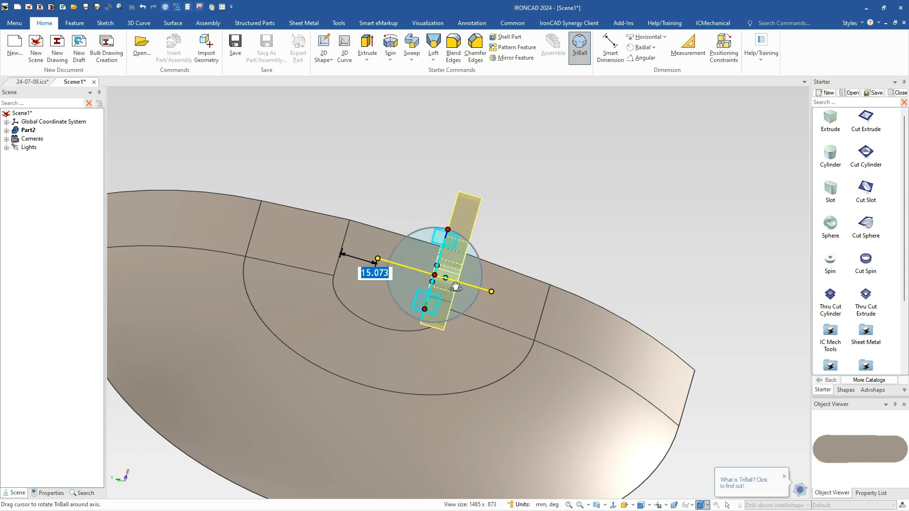
text(42)
key(Return)
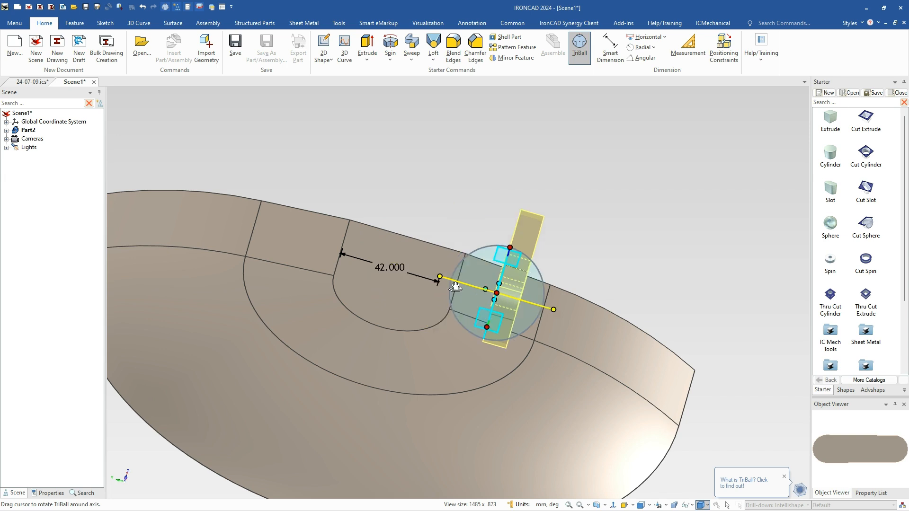
click(440, 237)
Step: Extend the lug block's underside downward into the foot so that its base is embedded in the curved body
scroll(565, 316, down, 5)
middle_drag(497, 335, 498, 299)
click(568, 308)
click(568, 308)
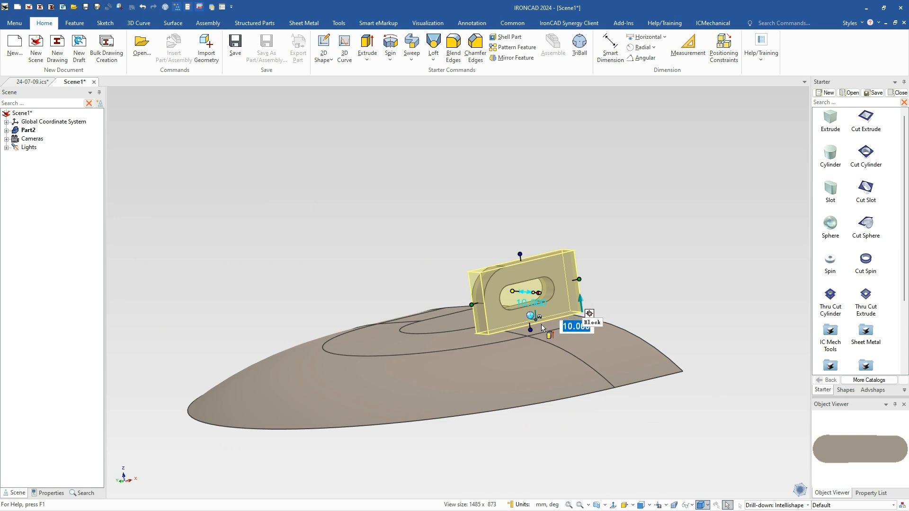
drag(531, 330, 533, 347)
click(639, 297)
Step: Mirror the lug's block, slot and blend features about the plane at the midpoint of the foot's straight rear edge
middle_drag(663, 347, 635, 350)
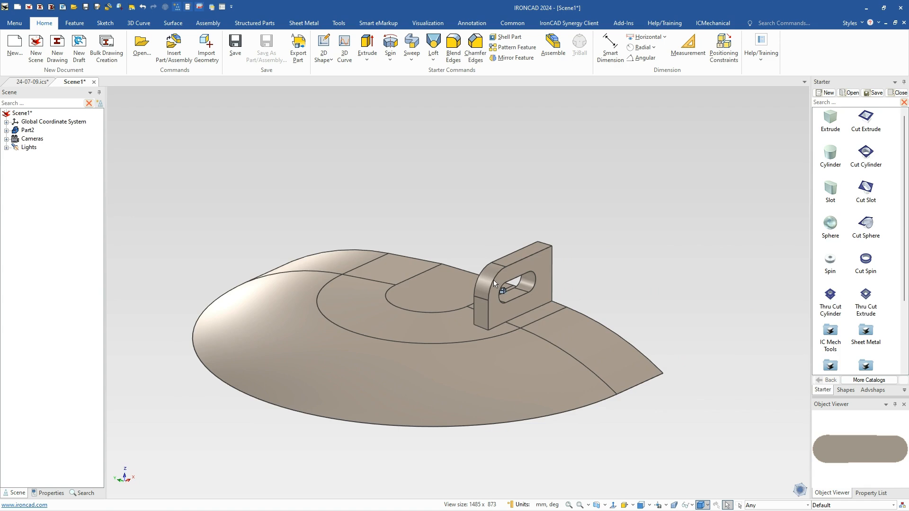
click(518, 312)
click(518, 310)
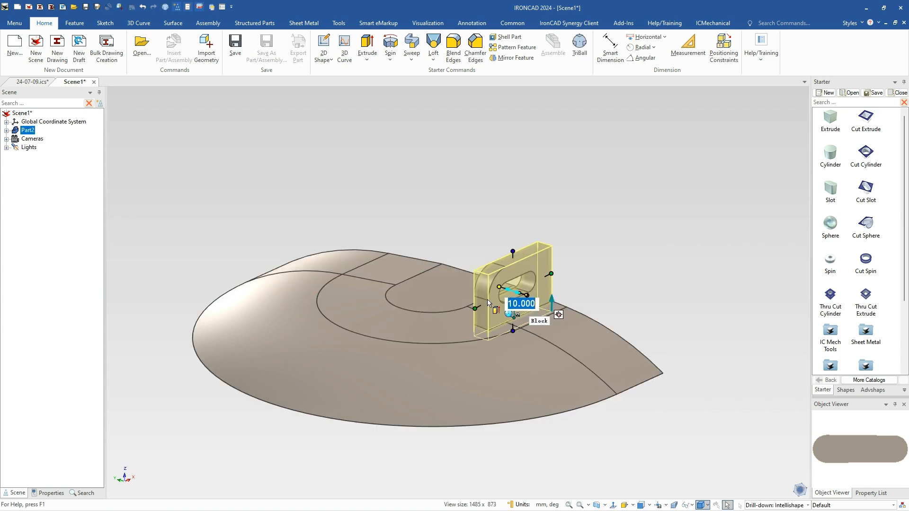
shift+click(528, 282)
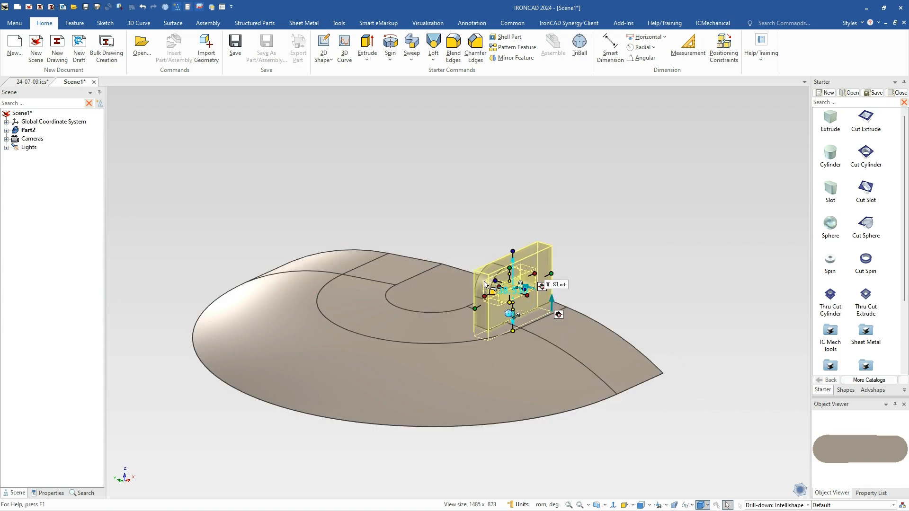
shift+click(484, 283)
click(514, 57)
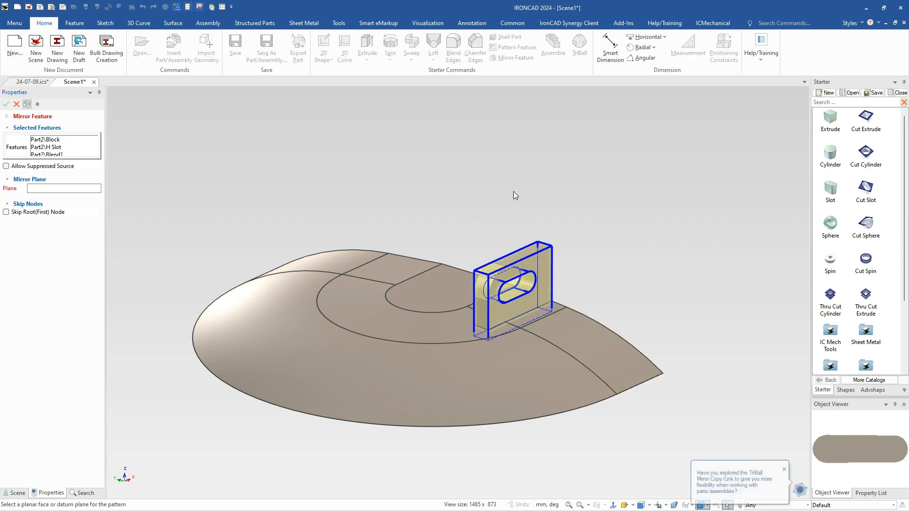
middle_drag(464, 326, 483, 331)
click(449, 273)
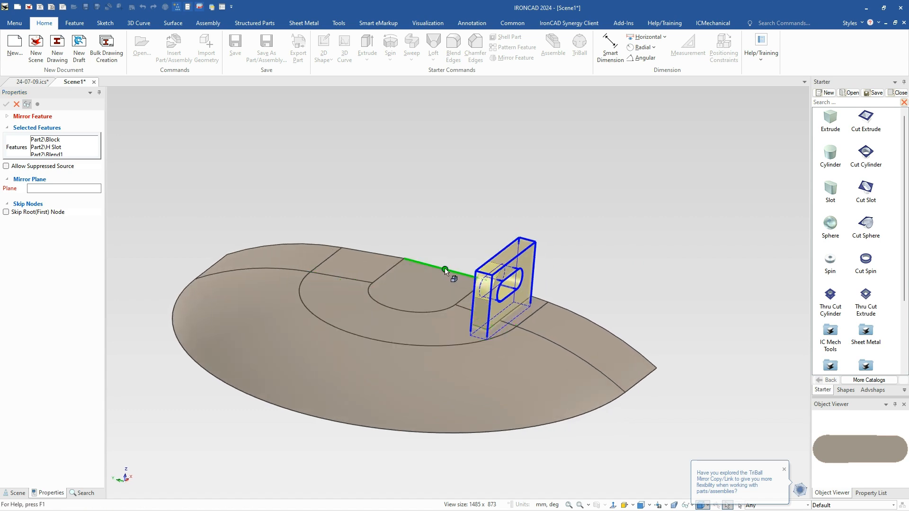
click(6, 104)
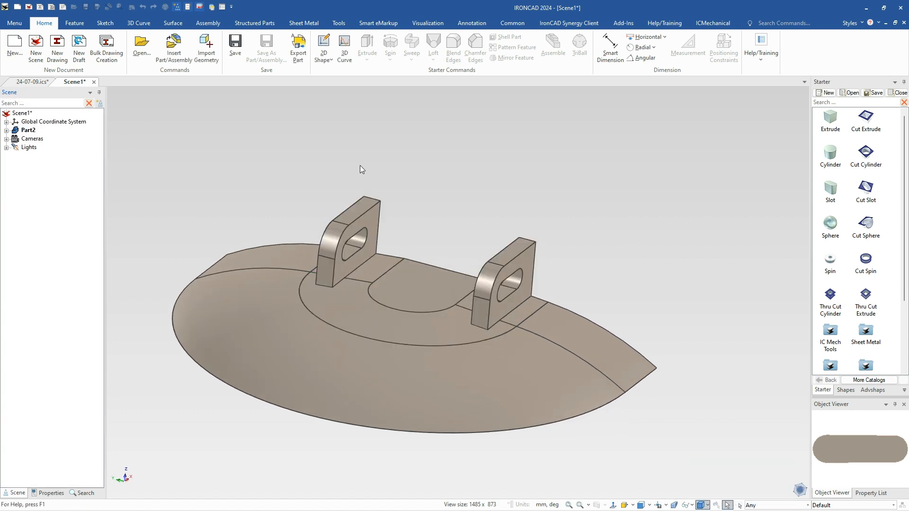
Step: Measure the distance between the facing inner side faces of the two lugs
middle_drag(600, 349, 714, 365)
click(505, 273)
click(506, 275)
click(507, 275)
middle_drag(506, 274, 417, 256)
shift+click(405, 239)
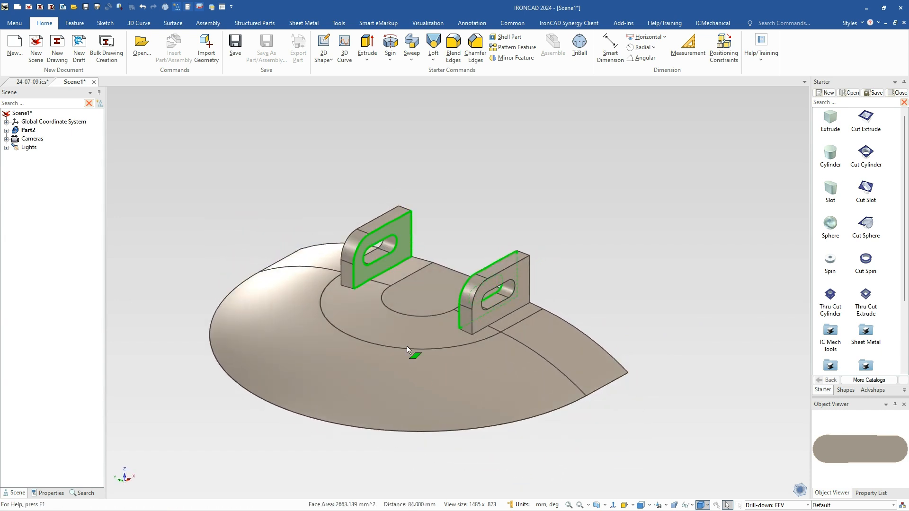
Step: Check the radii of the inner and outer arc edges on top of the foot
click(414, 316)
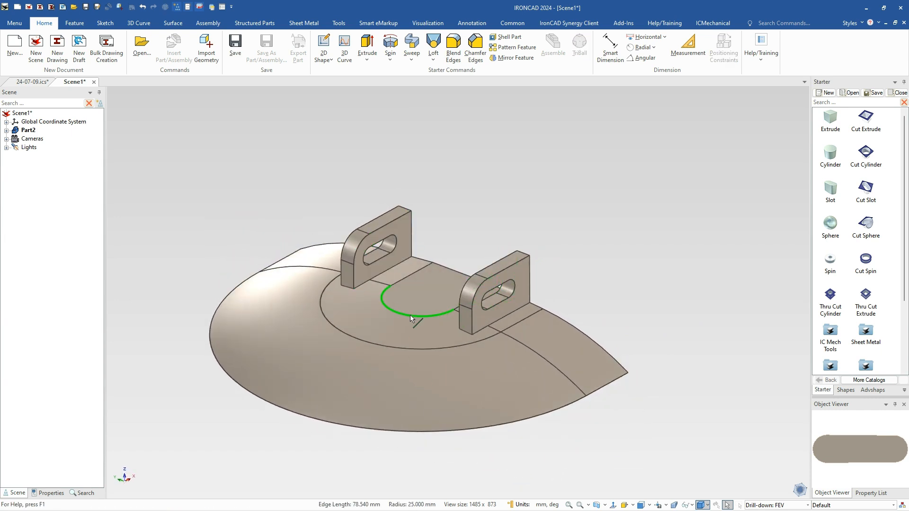
click(389, 349)
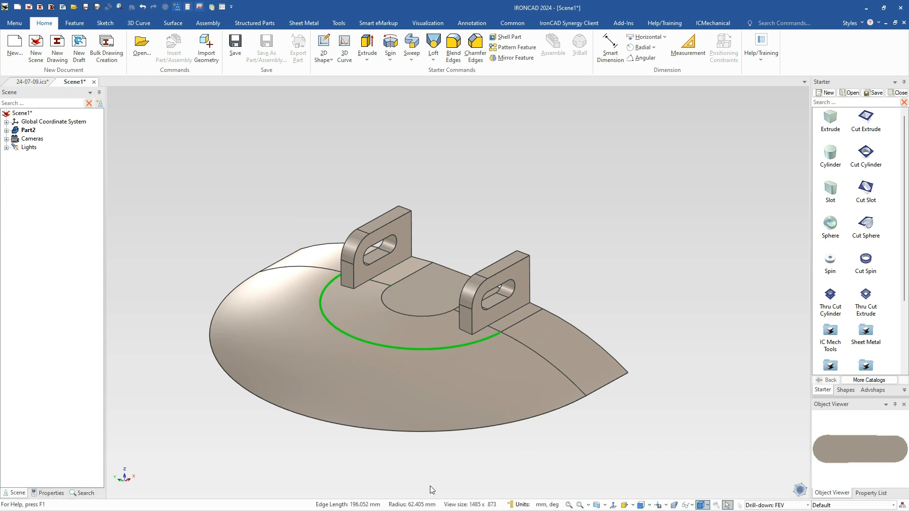
click(500, 443)
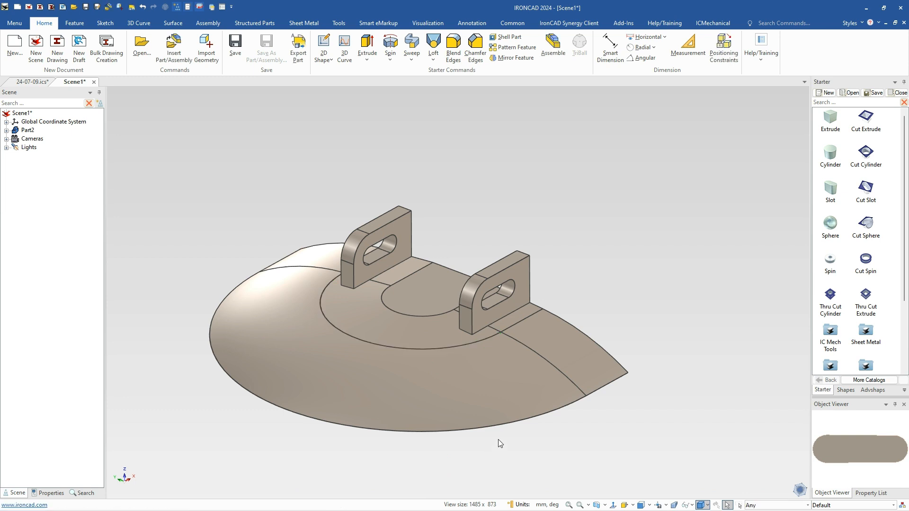
Step: Set the part's mass density to 1020 in its properties, check its mass, and deselect the part
middle_drag(616, 396, 221, 361)
click(47, 493)
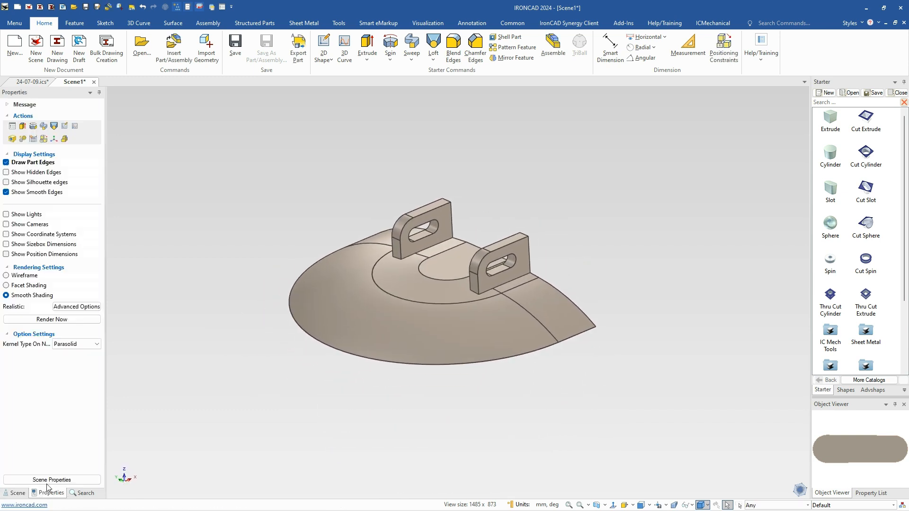
click(397, 328)
drag(68, 336, 56, 337)
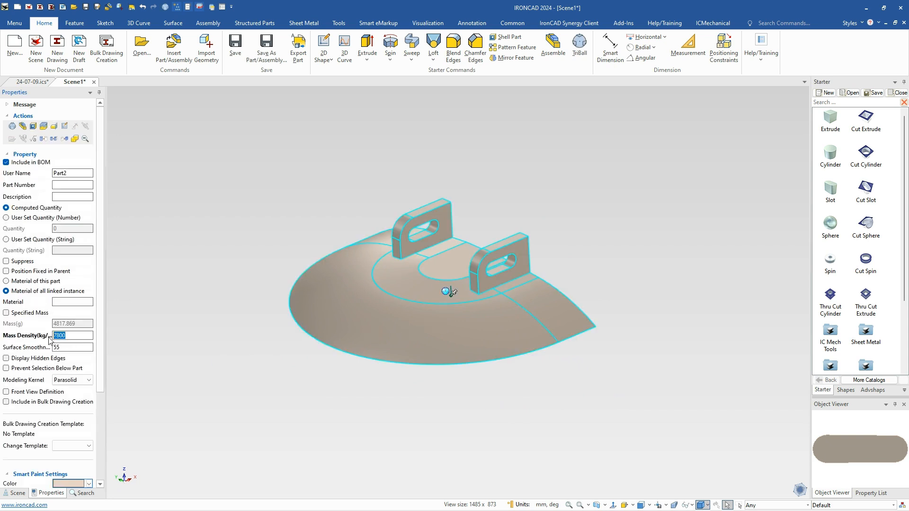
key(Return)
drag(71, 336, 44, 335)
text(1020)
key(Tab)
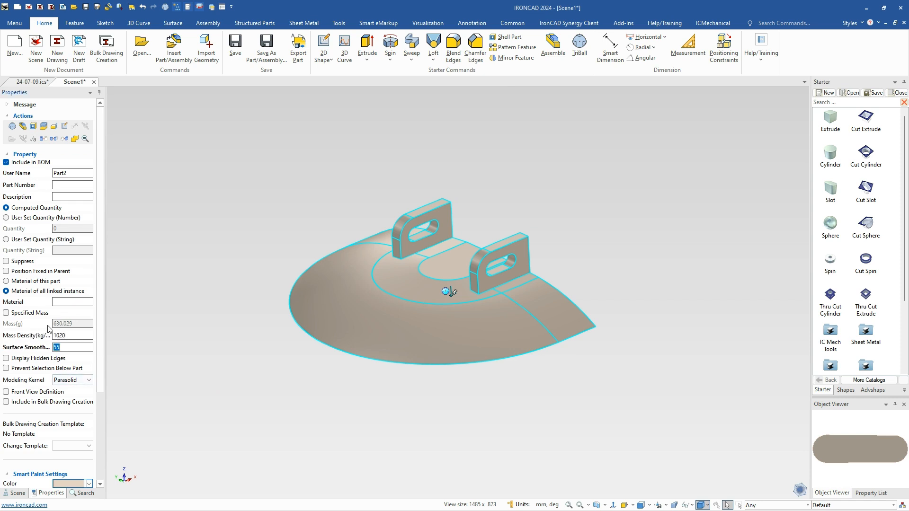
click(543, 413)
scroll(544, 407, up, 2)
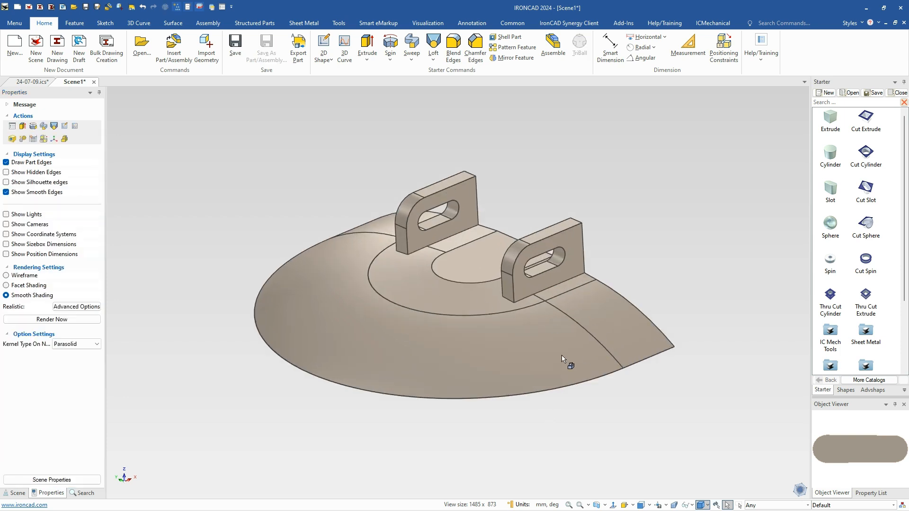